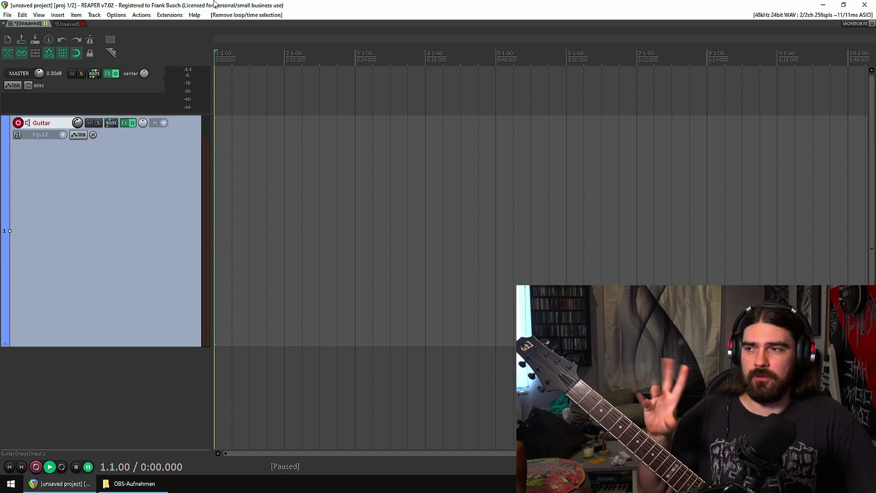
Check that overlapping new recordings are set to Trim existing items (tape mode).
left_click(124, 15)
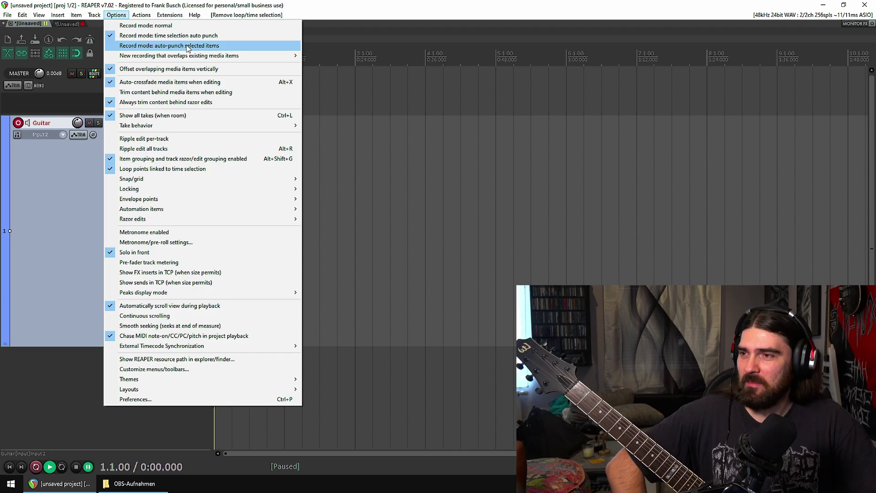
mouse_move(187, 57)
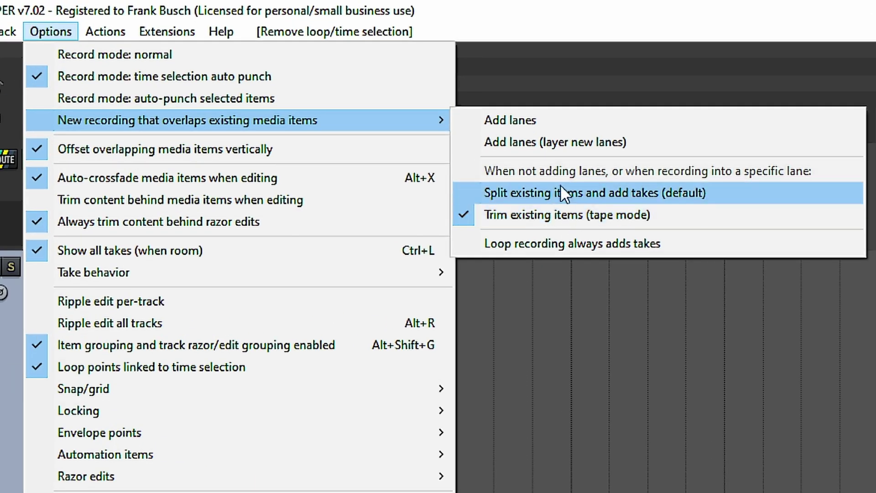
left_click(629, 450)
left_click(61, 32)
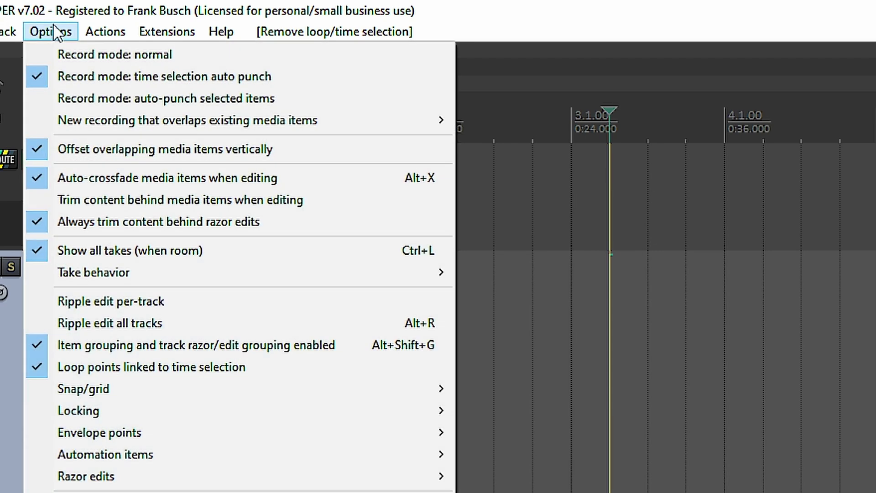
mouse_move(265, 125)
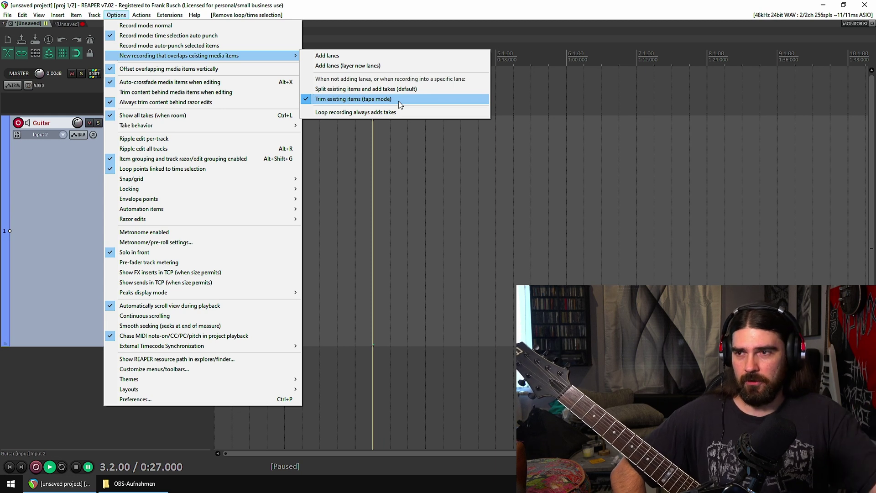
Switch the record mode to normal.
left_click(424, 251)
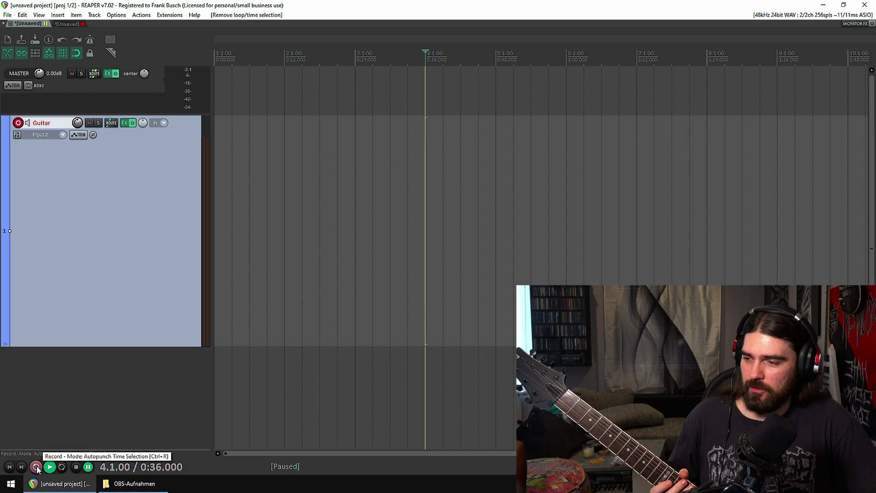
right_click(36, 468)
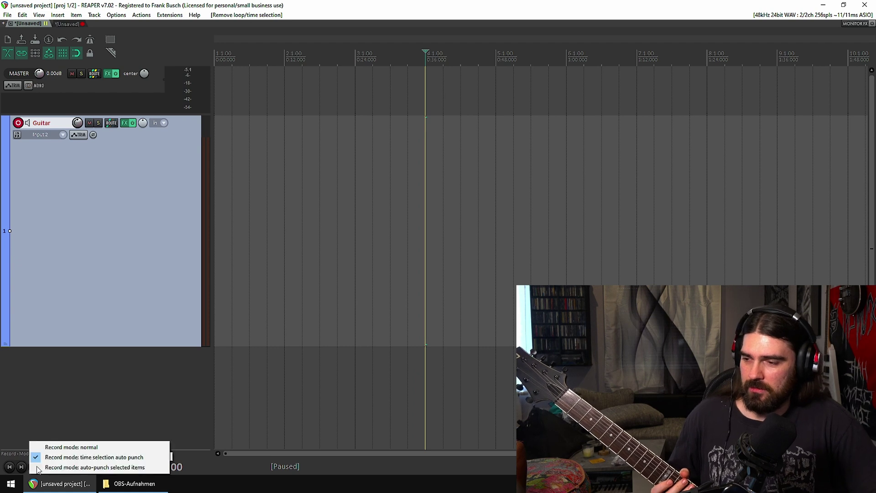
left_click(83, 448)
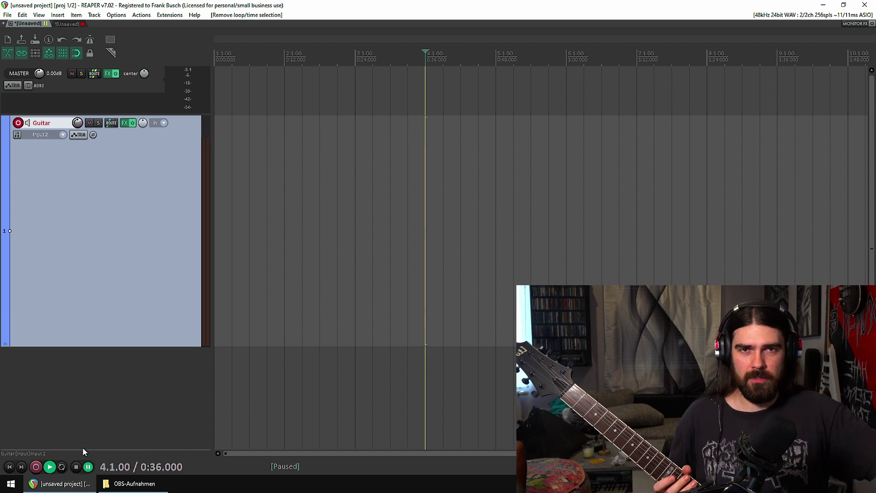
Record an approximately 11-second guitar take from the project start on the Guitar track.
left_click(284, 319)
key("Home")
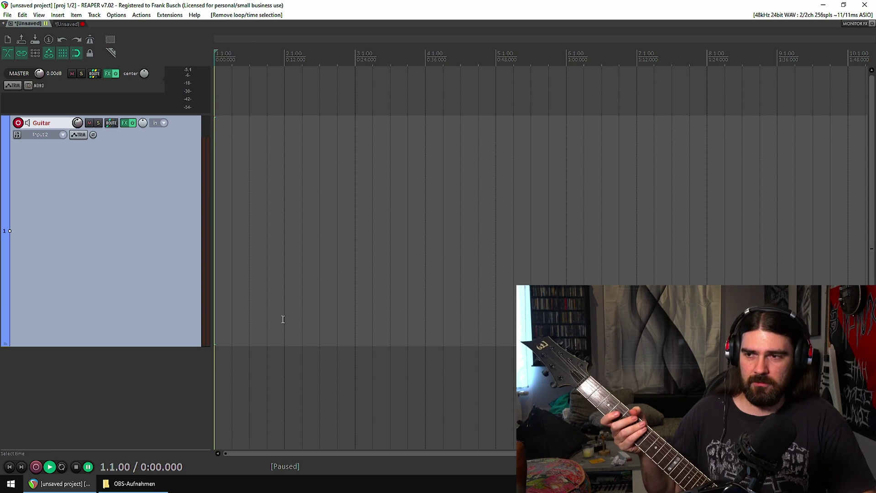
key("ctrl+r")
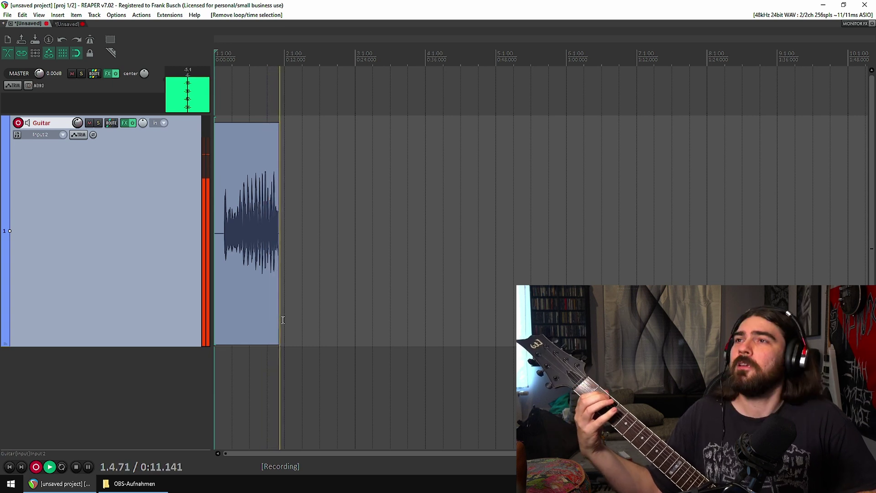
key("space")
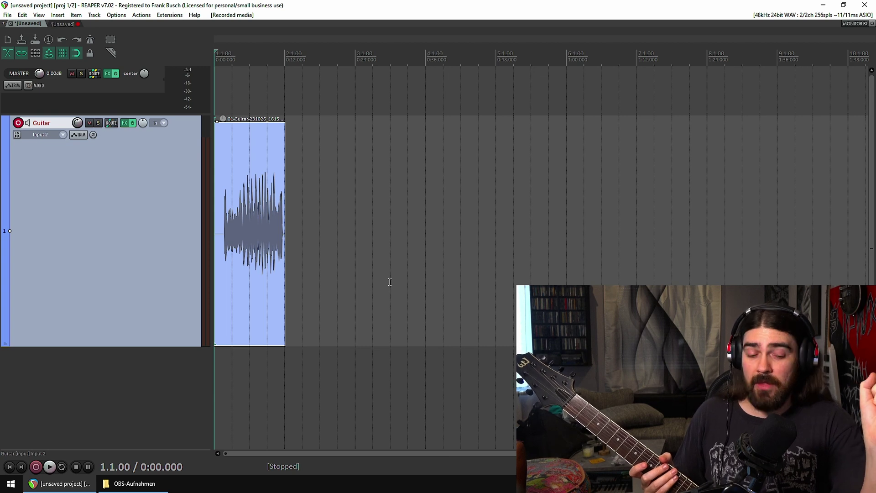
Record a second guitar pass from the start over the earlier clip, then pause.
key("ctrl+r")
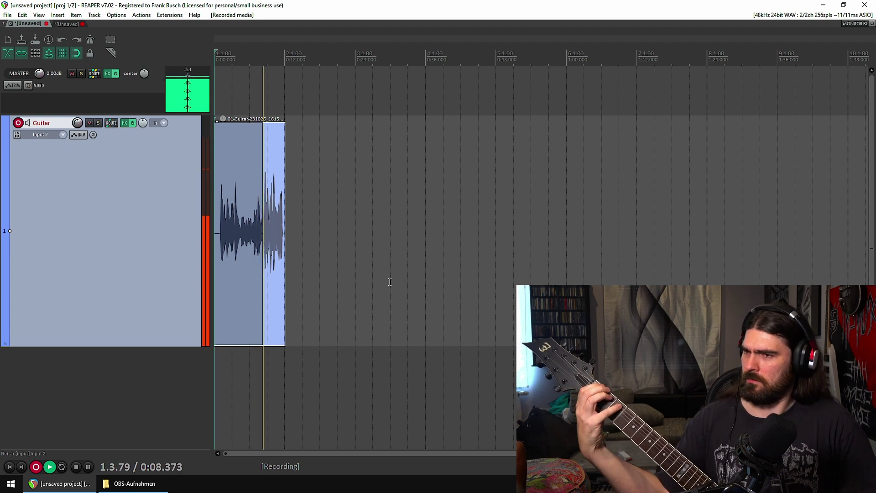
key("ctrl+r")
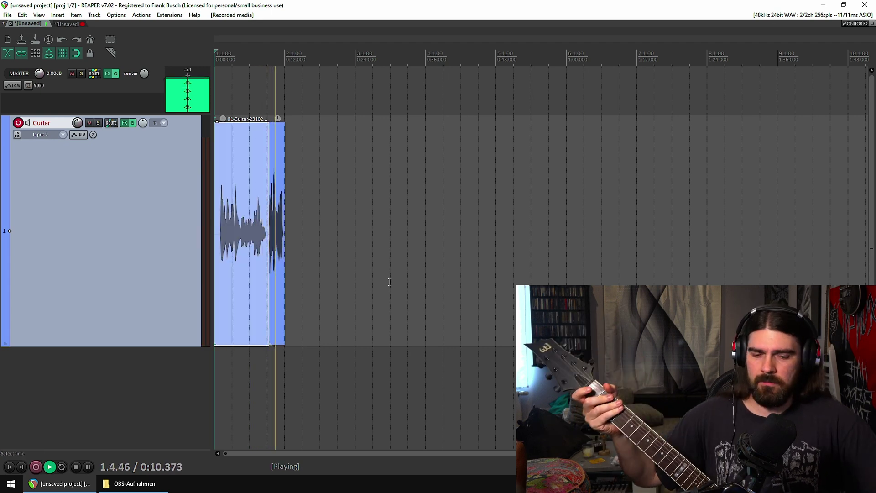
key("ctrl+space")
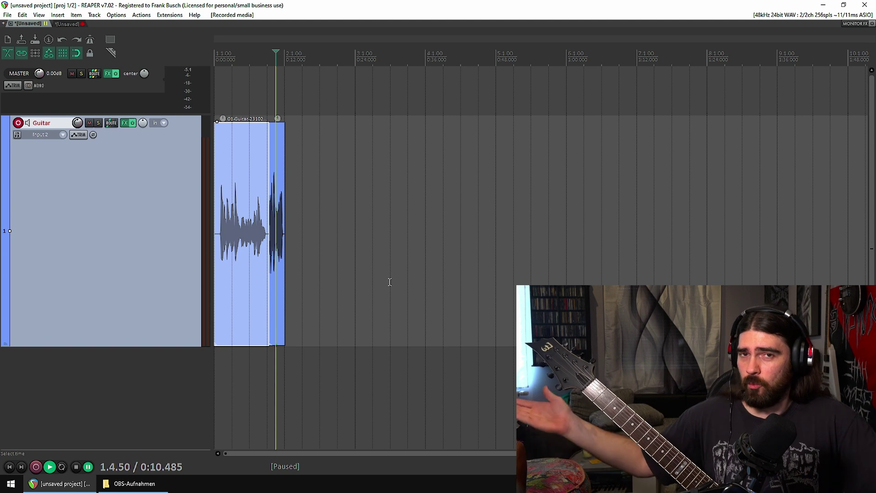
Drag the join between the new and old clips back to 1.3.00.
scroll(393, 287, "up", 5)
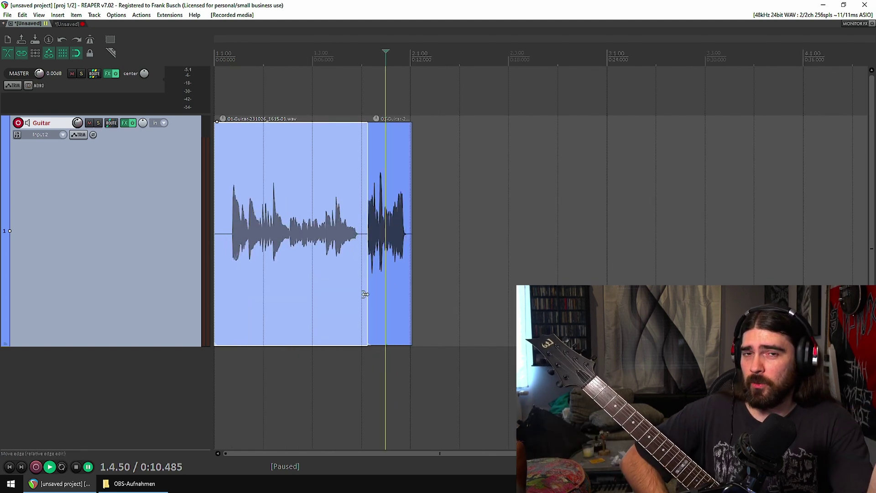
left_click(460, 247)
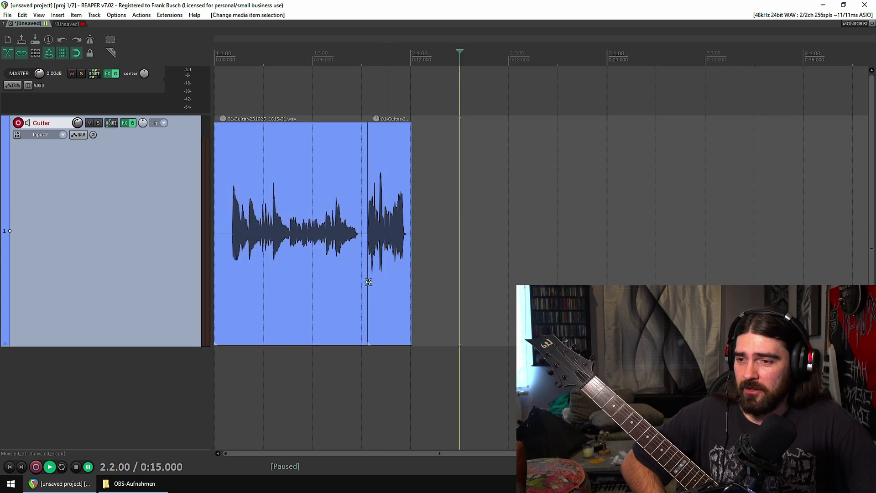
left_click_drag(369, 282, 305, 282)
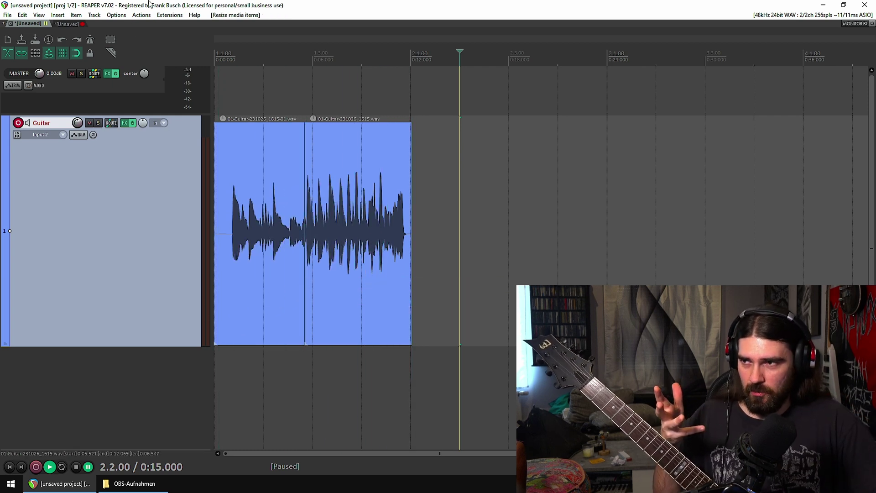
Make overlapping recordings split and add takes, then record a second take over the guitar part.
left_click(116, 14)
mouse_move(178, 55)
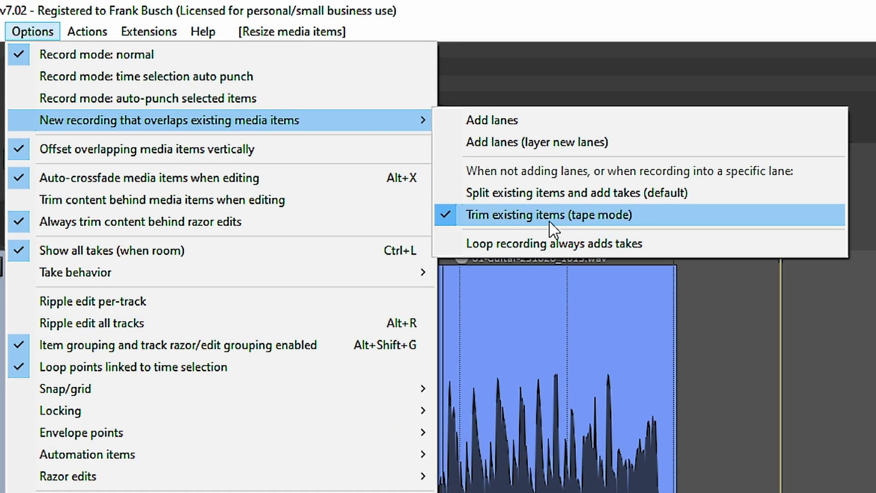
left_click(541, 193)
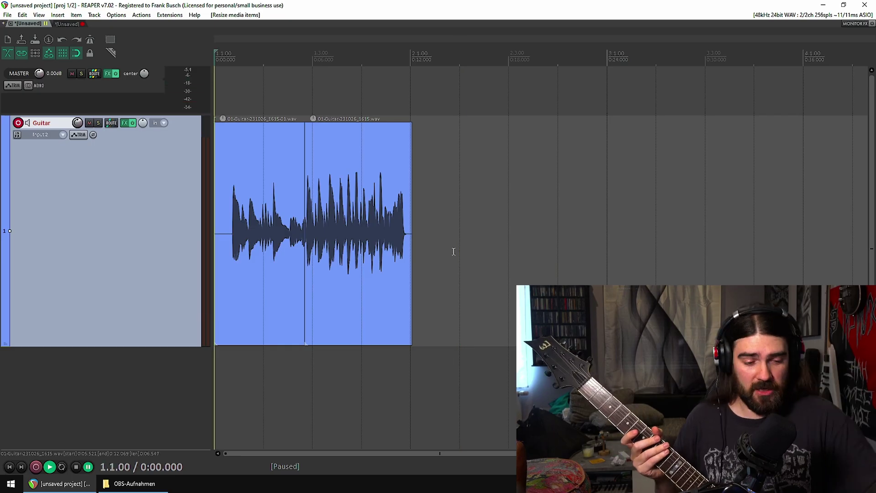
key("ctrl+r")
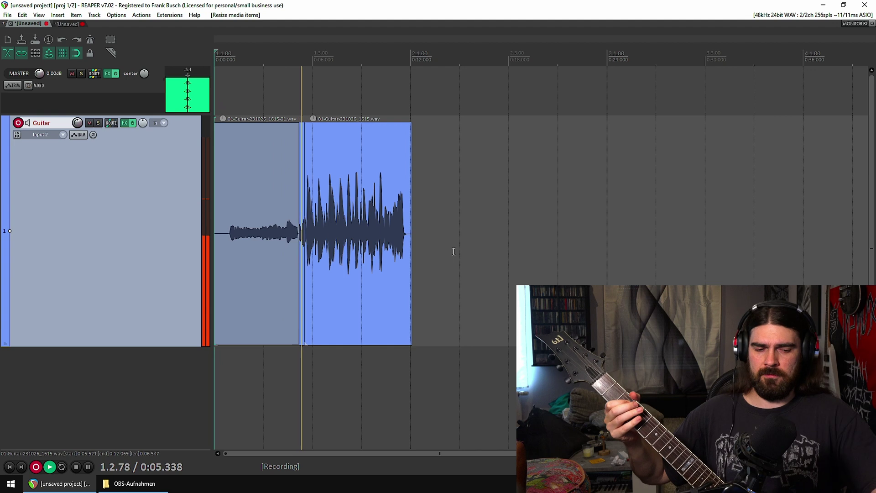
key("ctrl+r")
key("Return")
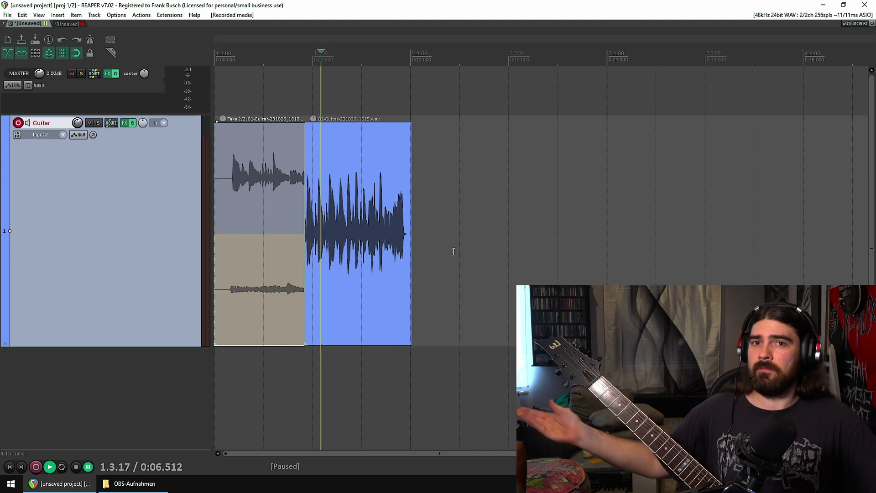
Play back the clip from the start while switching between its two takes.
left_click(279, 201)
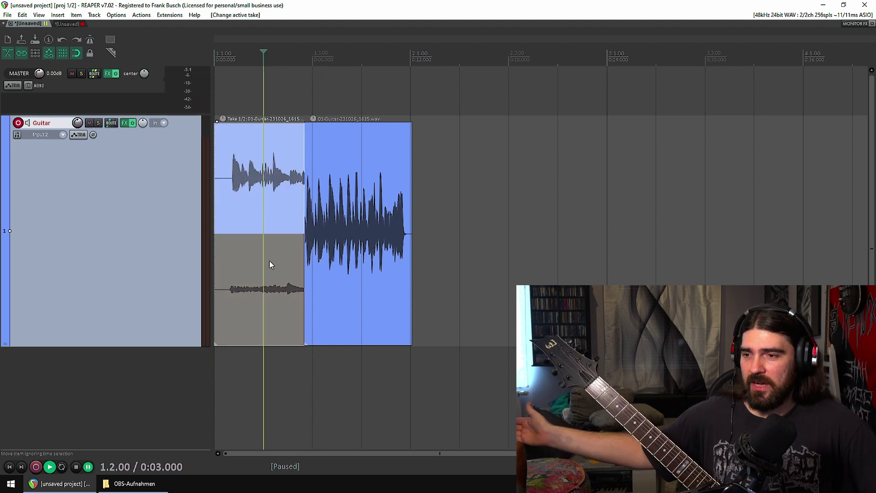
left_click(269, 261)
left_click(265, 216)
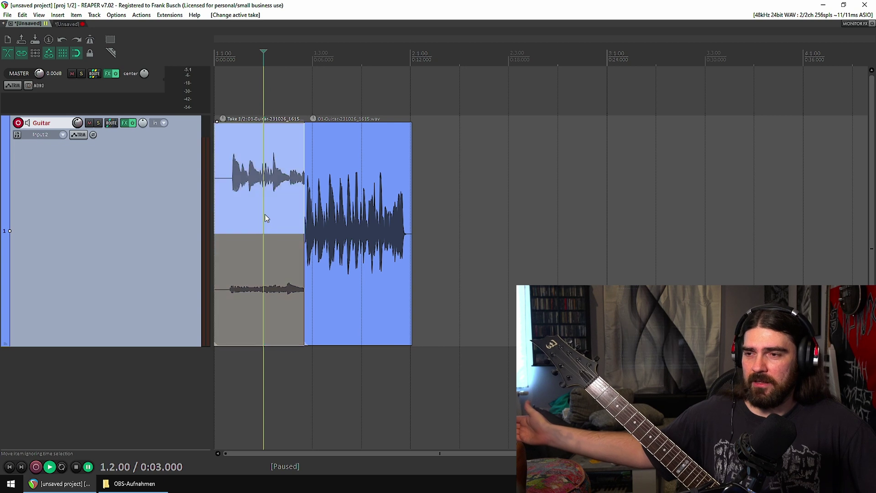
key("Home")
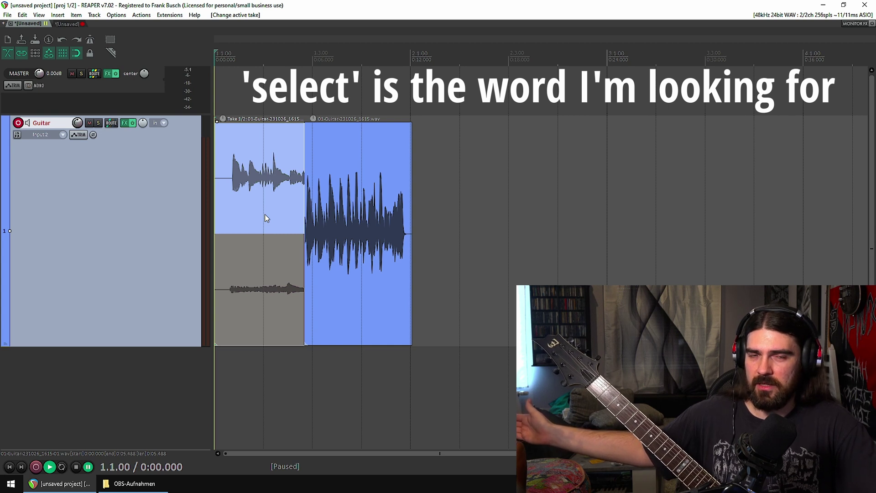
key("space")
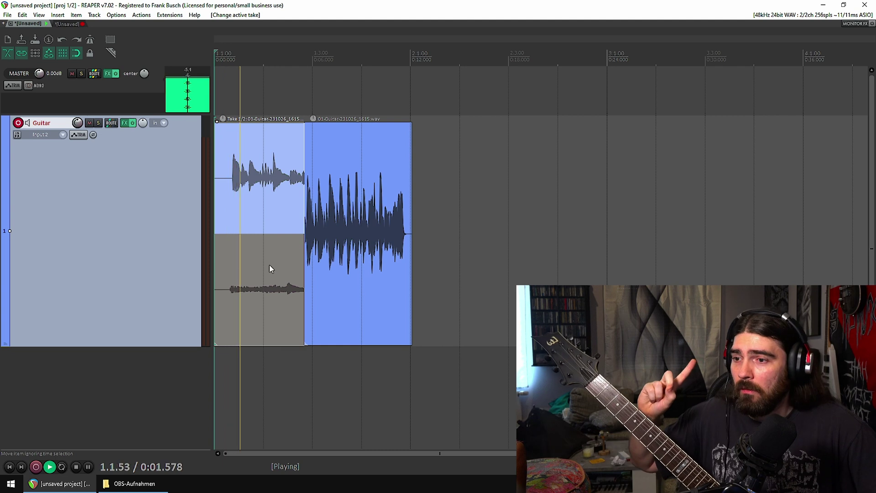
left_click(269, 267)
left_click(267, 219)
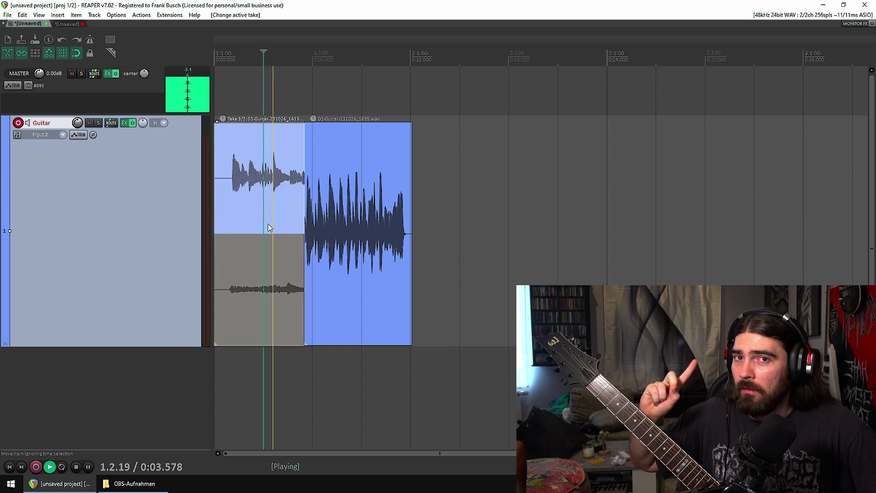
left_click(267, 244)
Pause playback and delete the two-take guitar item.
key("ctrl+space")
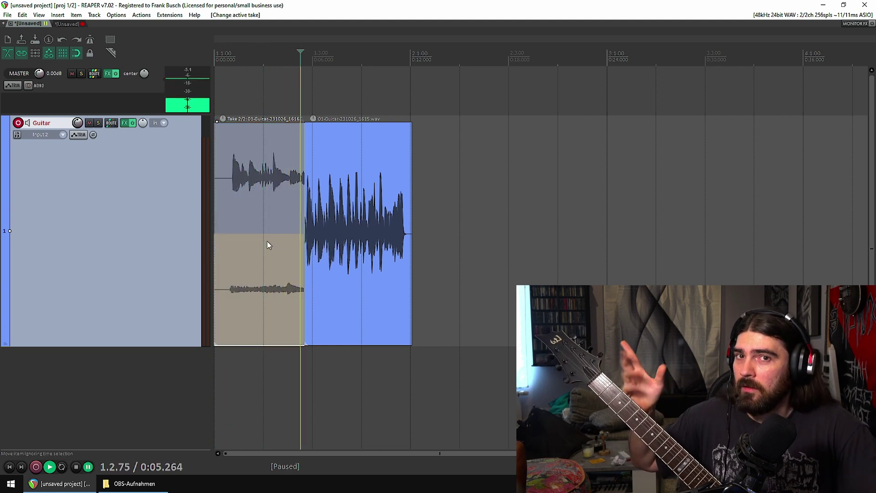
key("Delete")
left_click(110, 16)
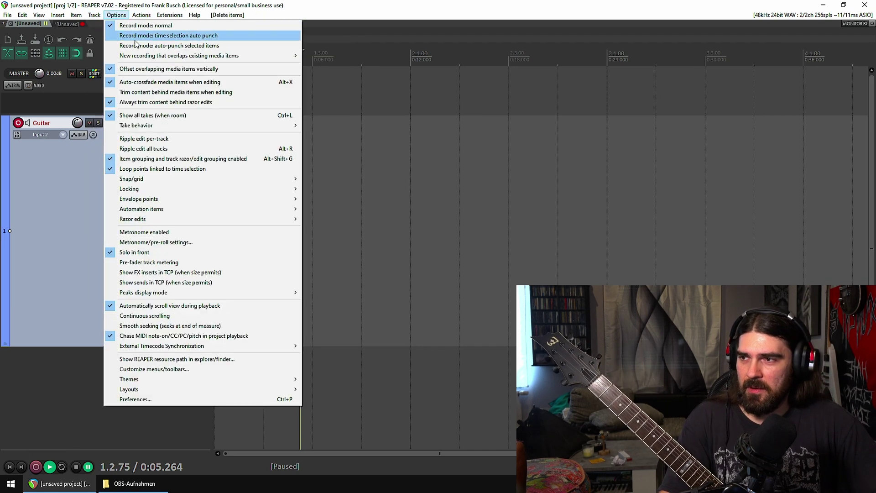
Set overlapping new recordings to Trim existing items (tape mode).
mouse_move(162, 56)
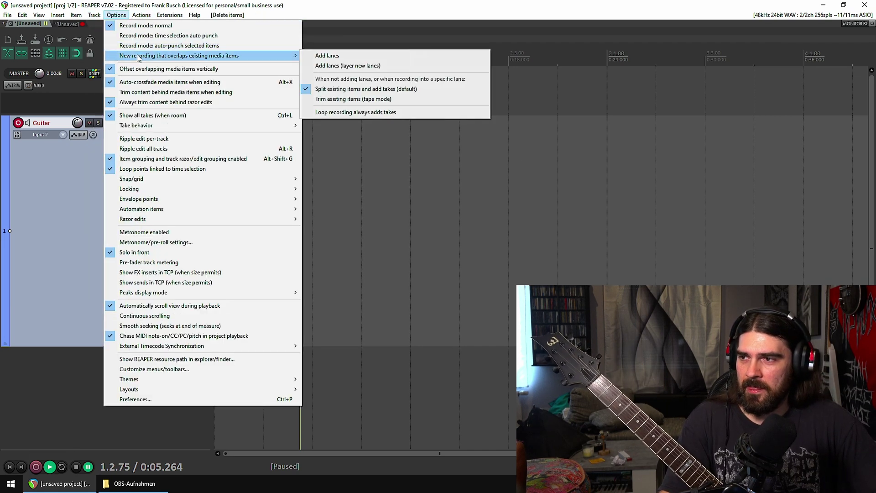
left_click(391, 99)
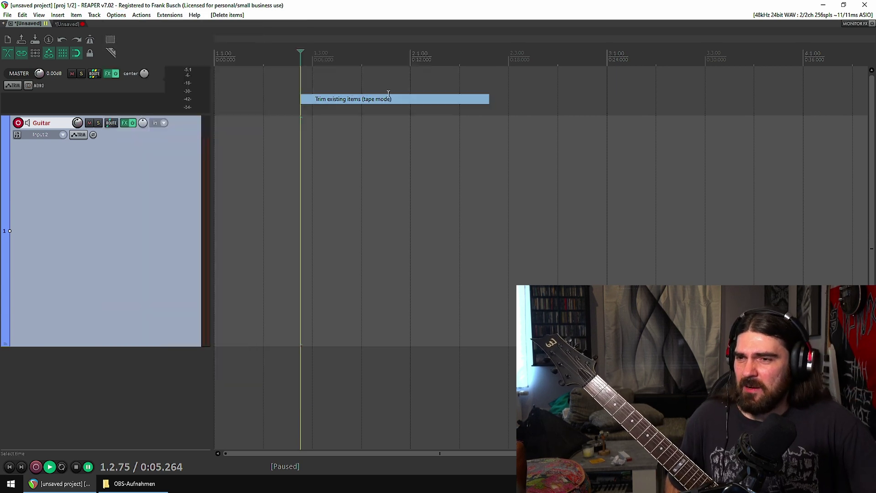
left_click(363, 193)
Record a short guitar note from the project start.
key("Home")
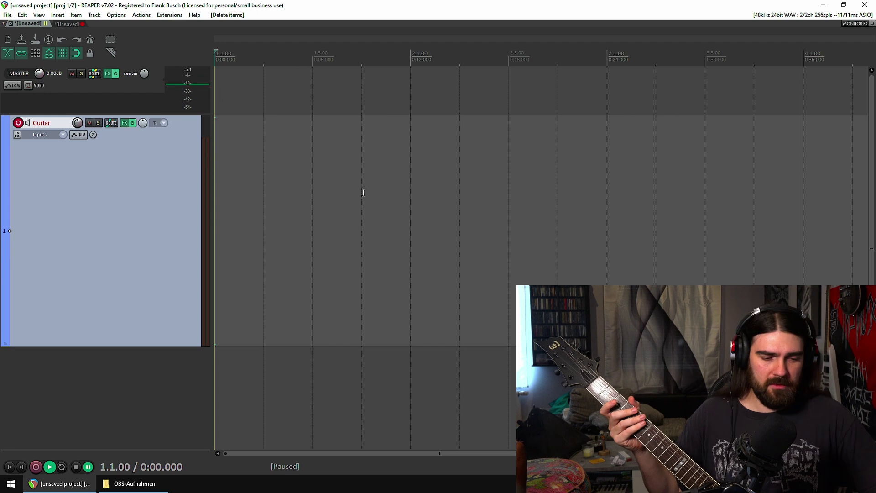
key("ctrl+r")
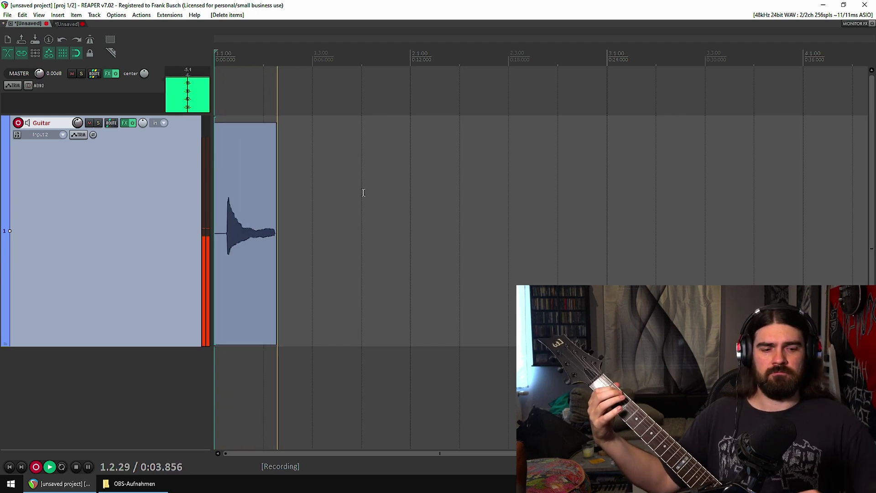
key("space")
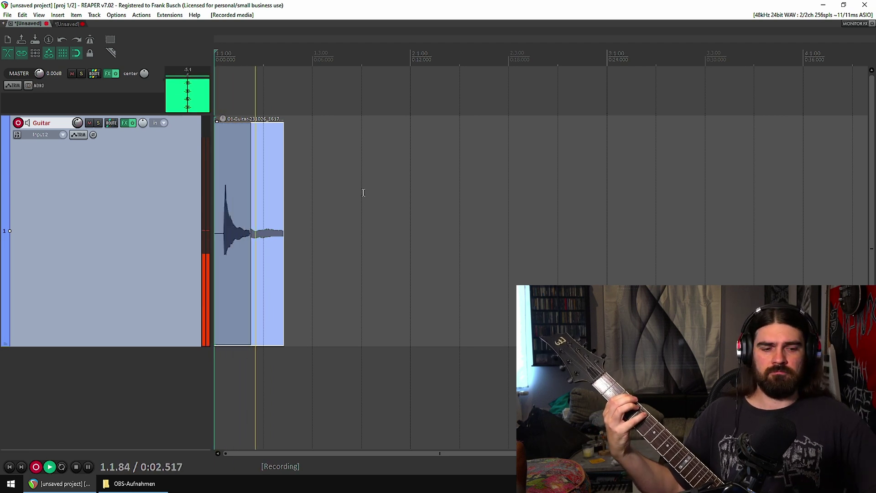
Stop recording and delete both guitar items.
key("ctrl+r")
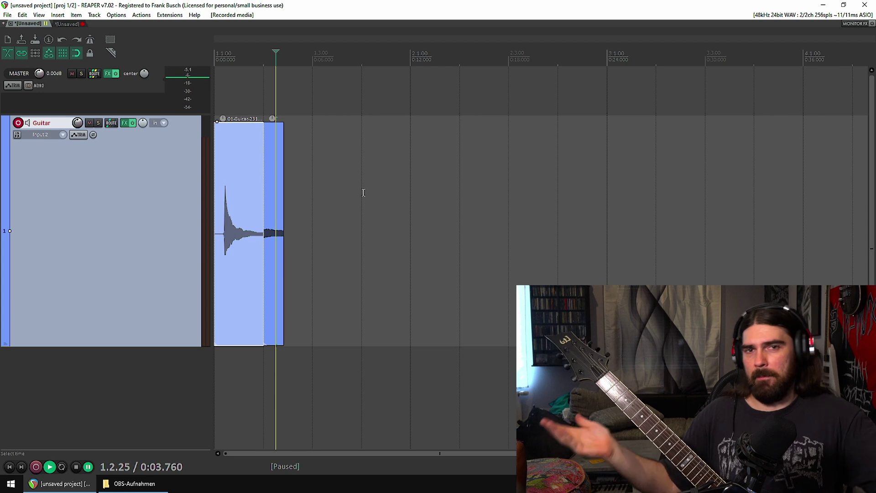
left_click_drag(361, 209, 254, 241)
key("Delete")
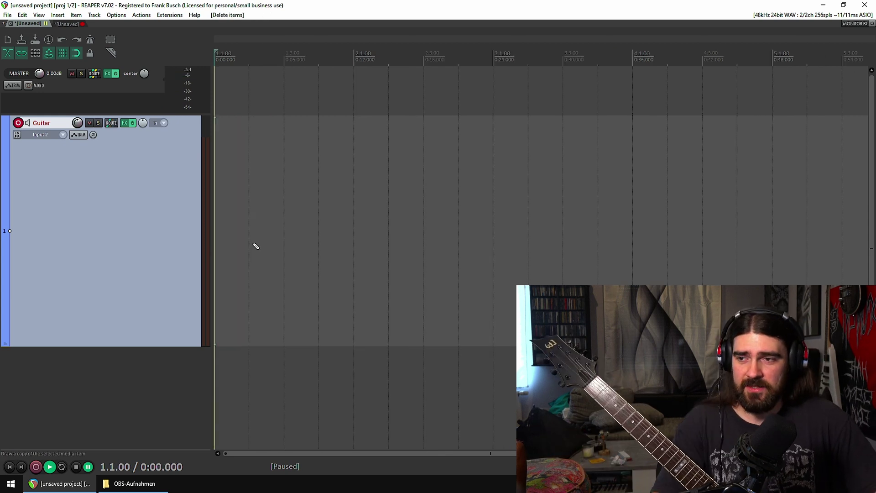
Record a roughly 18-second guitar riff from the project start, then set the cursor at 1.4.00.
scroll(254, 245, "down", 2)
left_click(307, 233)
key("Home")
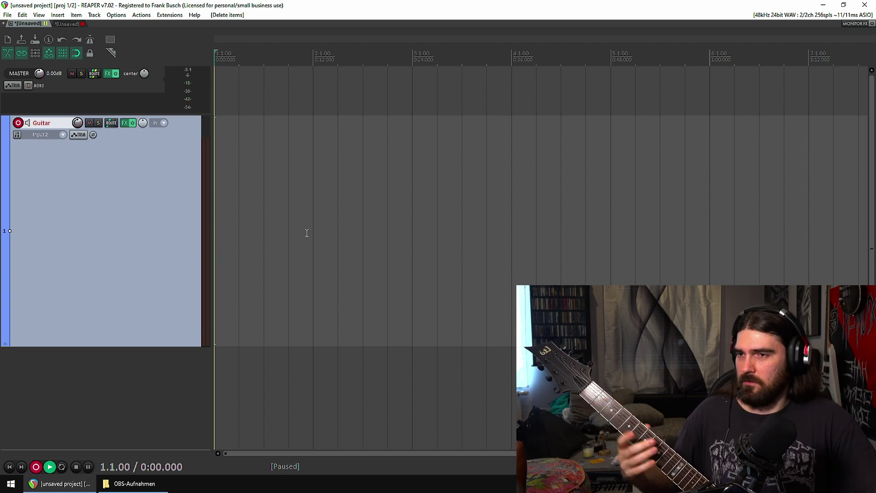
key("ctrl+r")
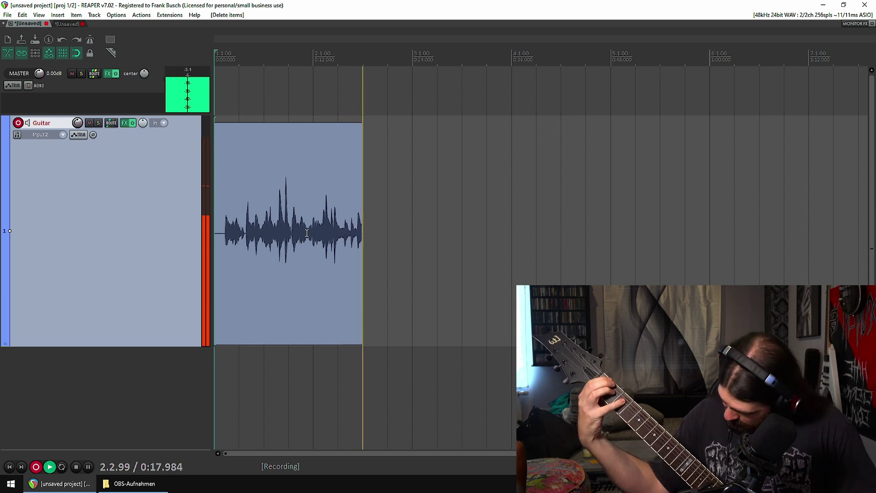
key("space")
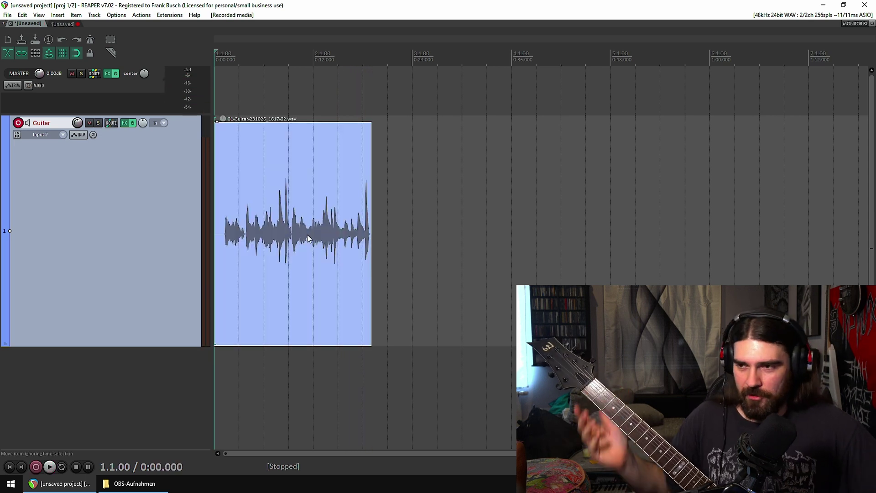
left_click(303, 338)
left_click(289, 358)
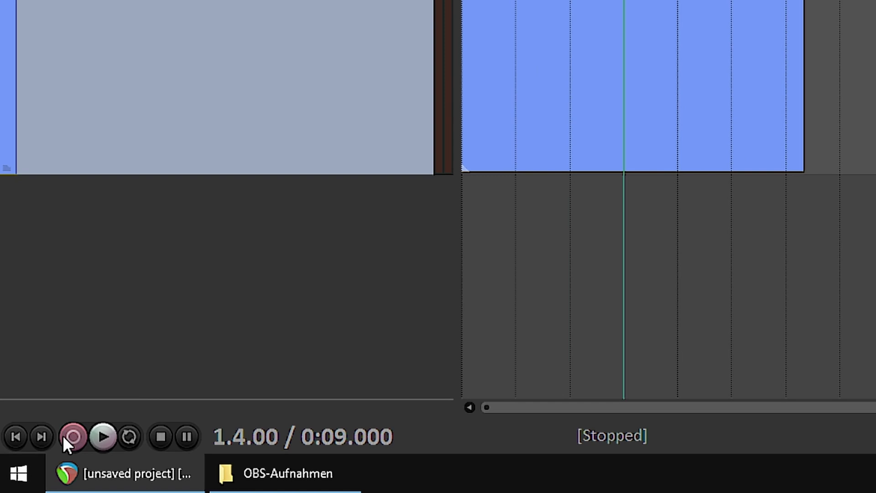
Switch to time selection auto punch mode and select the riff's middle section.
right_click(35, 467)
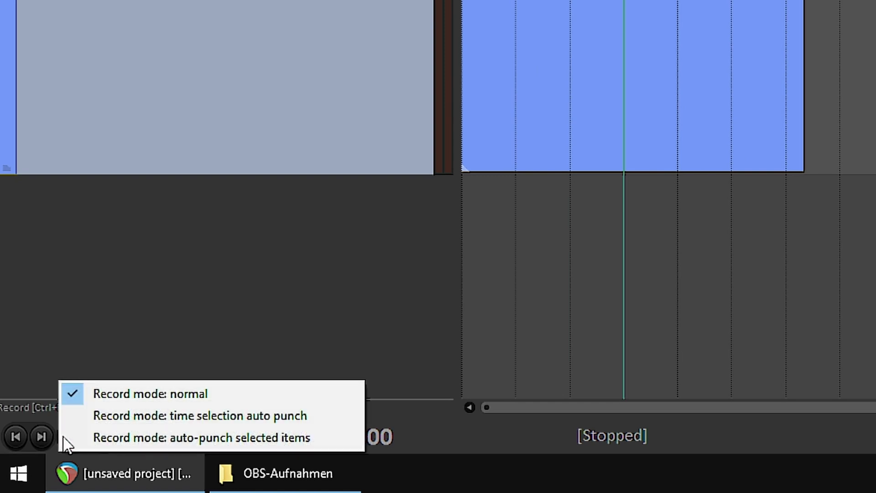
left_click(226, 418)
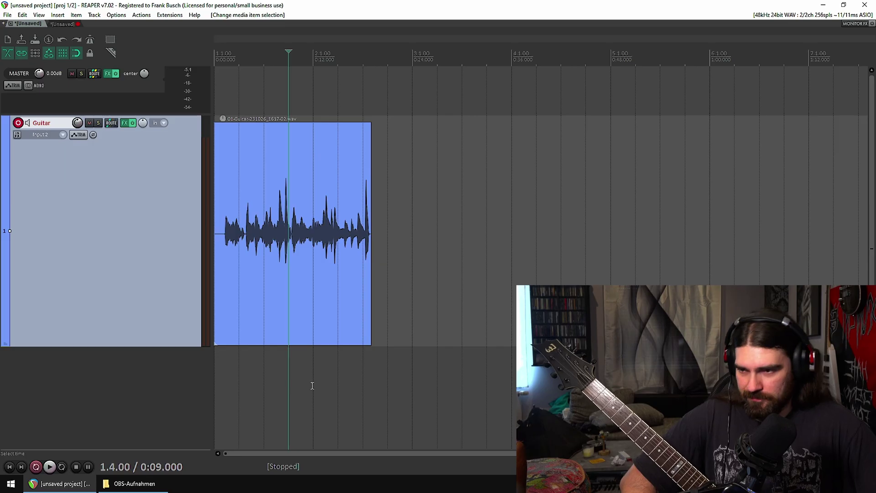
left_click_drag(265, 367, 307, 363)
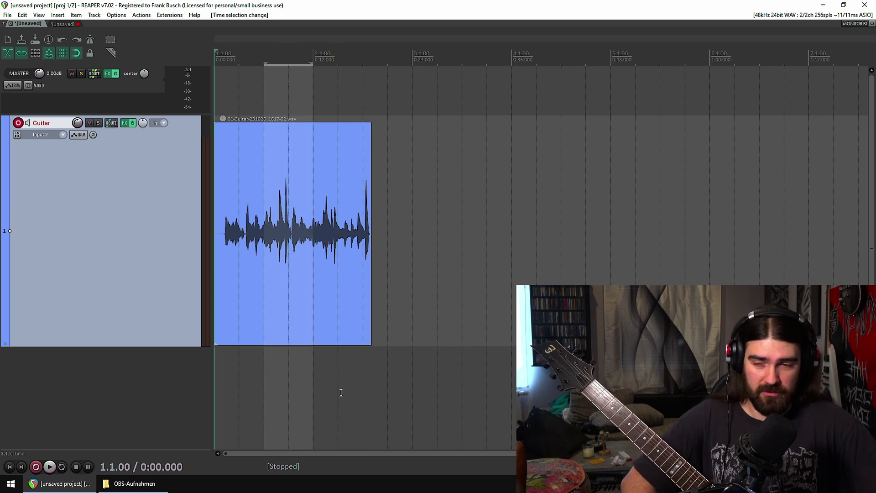
Record a punch-in over the time-selected middle section, starting from 2.4.00.
key("ctrl+r")
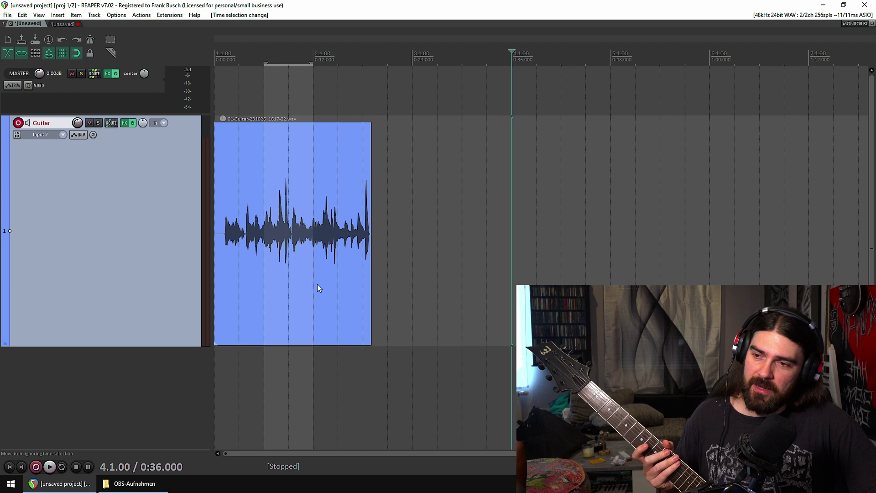
left_click(392, 326)
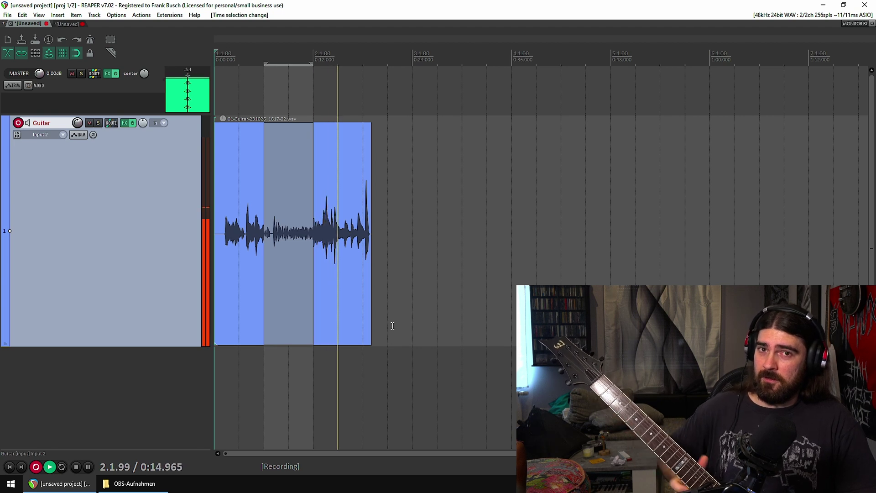
key("ctrl+r")
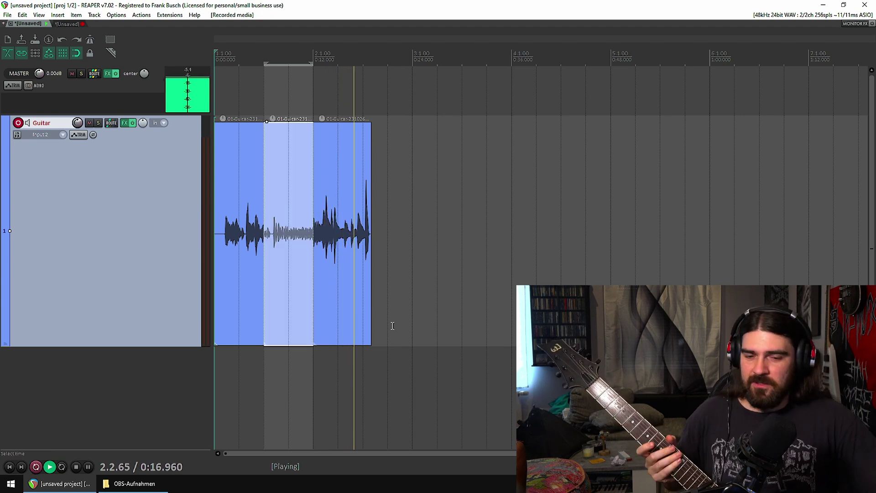
Play back the punch-in from 1.2.00, then clear the time selection.
key("ctrl+space")
left_click(262, 384)
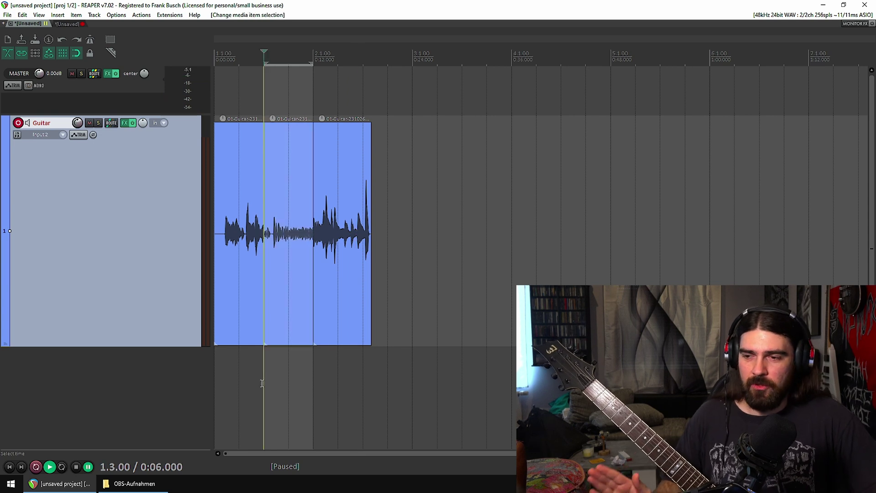
left_click(287, 216)
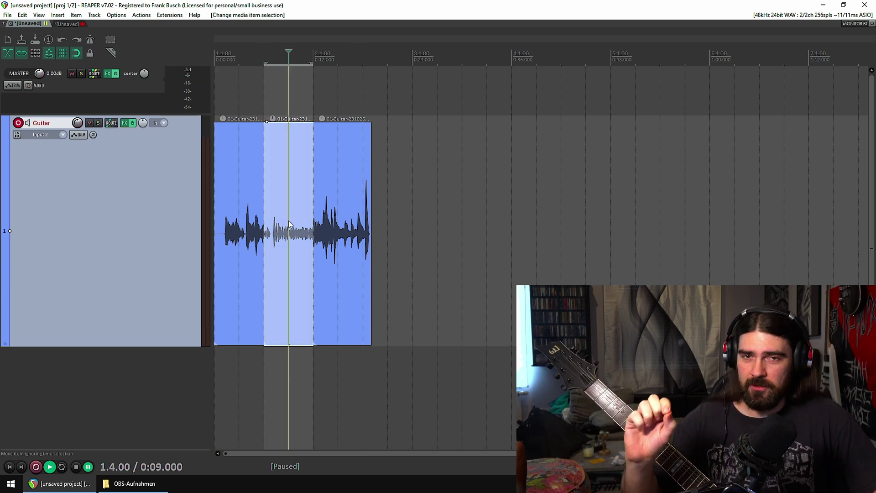
left_click(228, 363)
key("space")
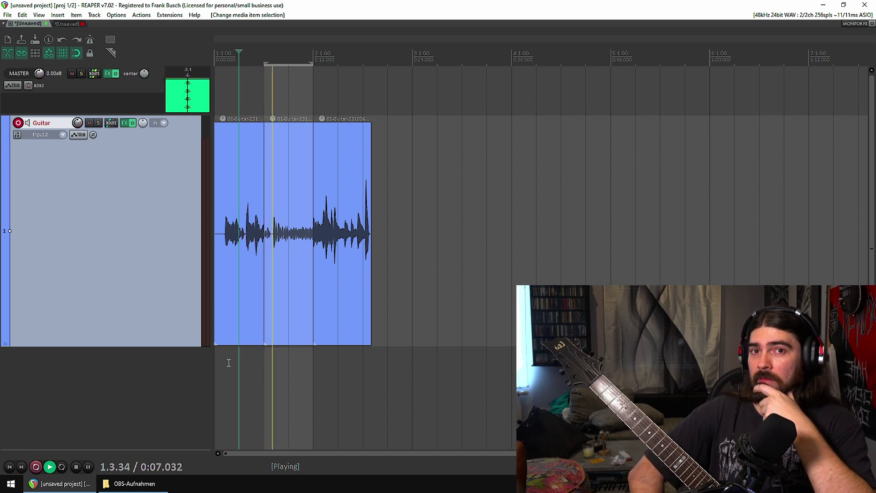
key("ctrl+space")
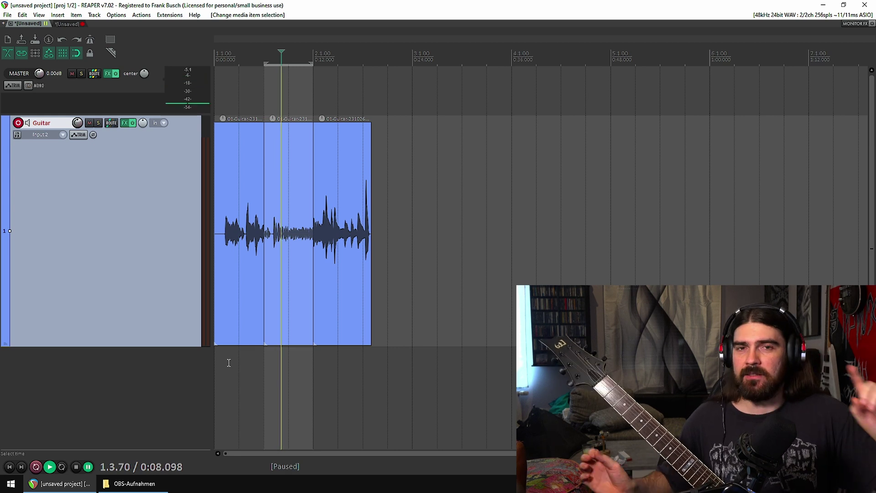
key("Escape")
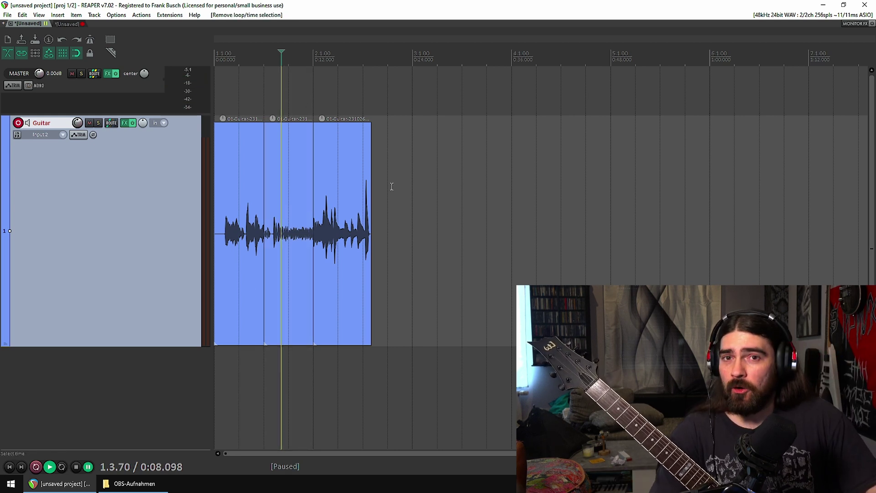
Extend the middle item into both neighbours and play back from 0:03.
left_click_drag(315, 258, 356, 258)
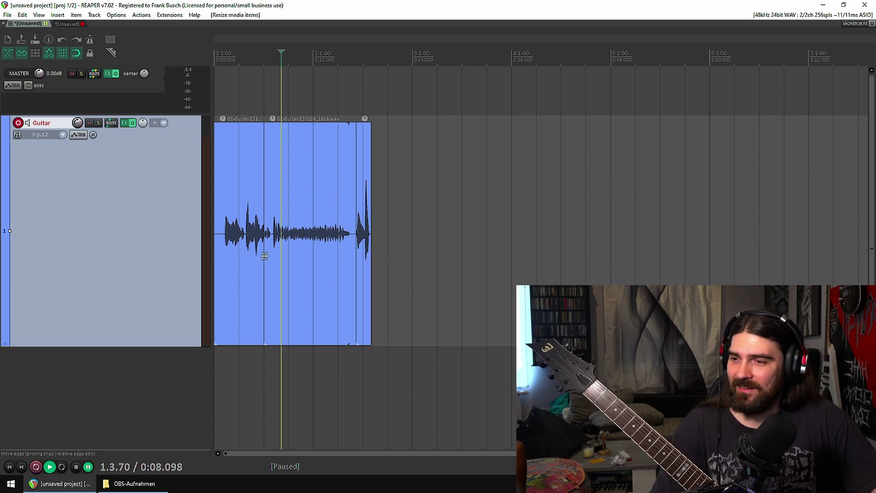
left_click_drag(265, 256, 223, 275)
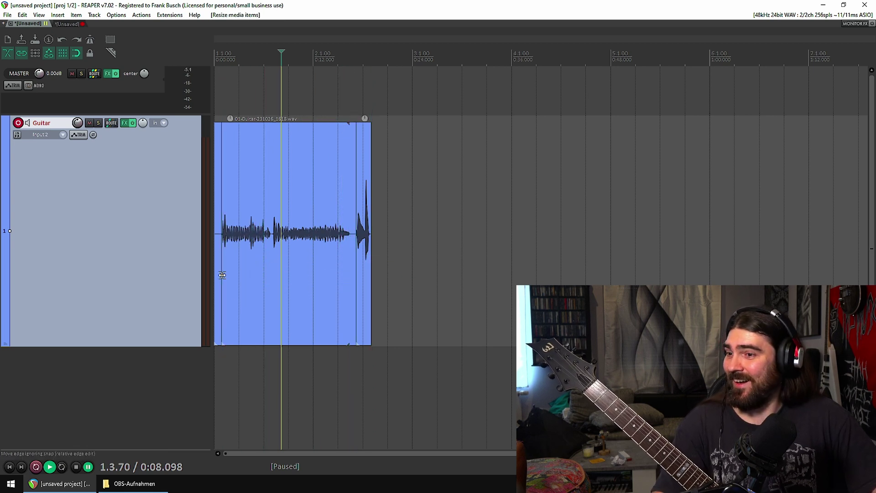
left_click(232, 359)
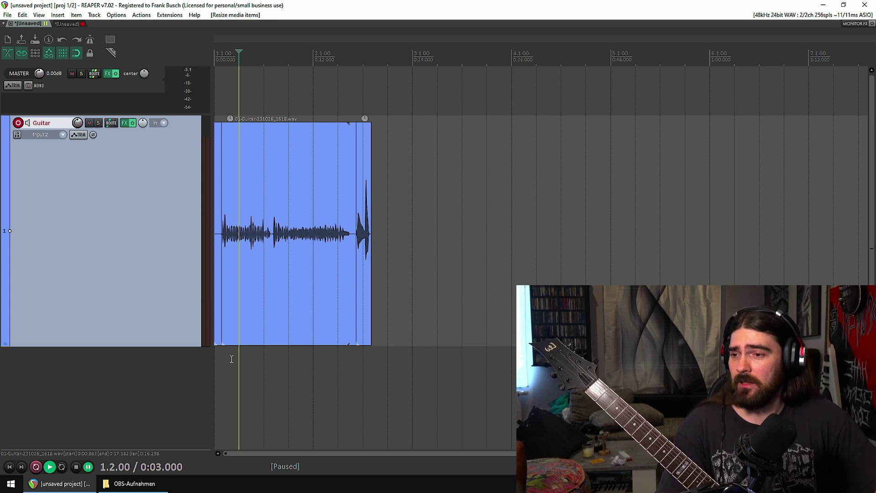
key("space")
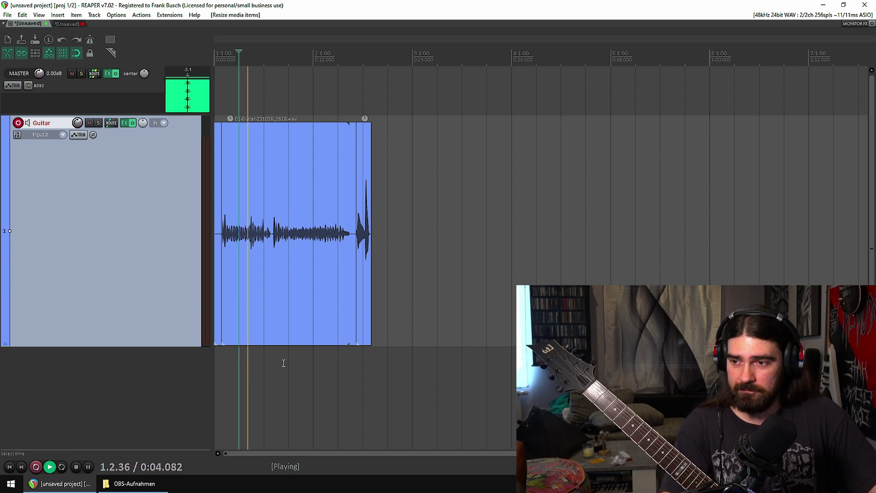
left_click(287, 363)
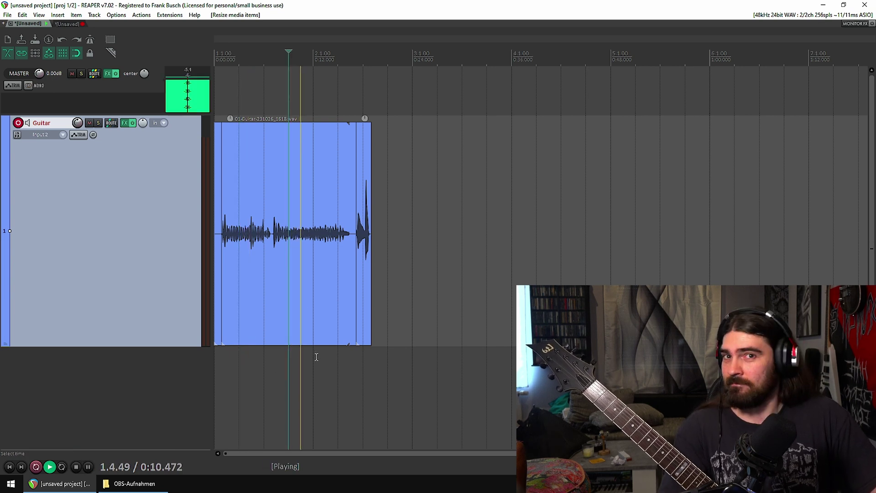
Pause playback and delete the guitar recordings from the track.
key("ctrl+space")
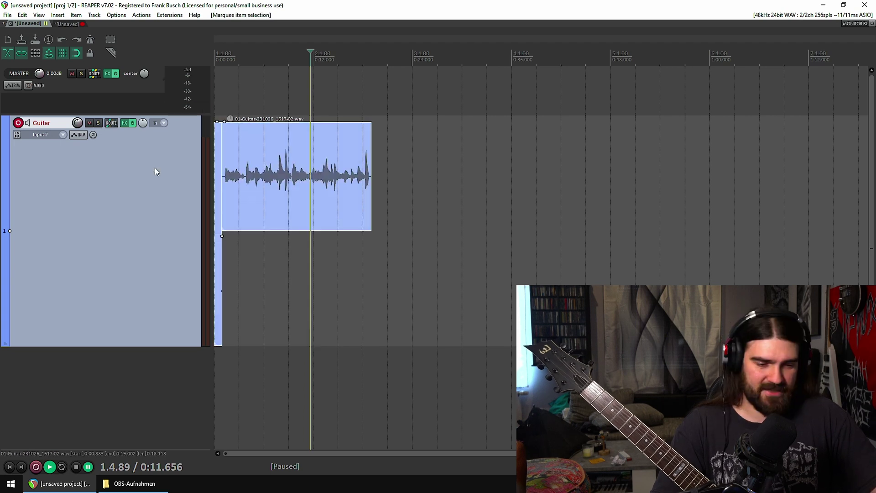
key("Delete")
left_click(369, 253)
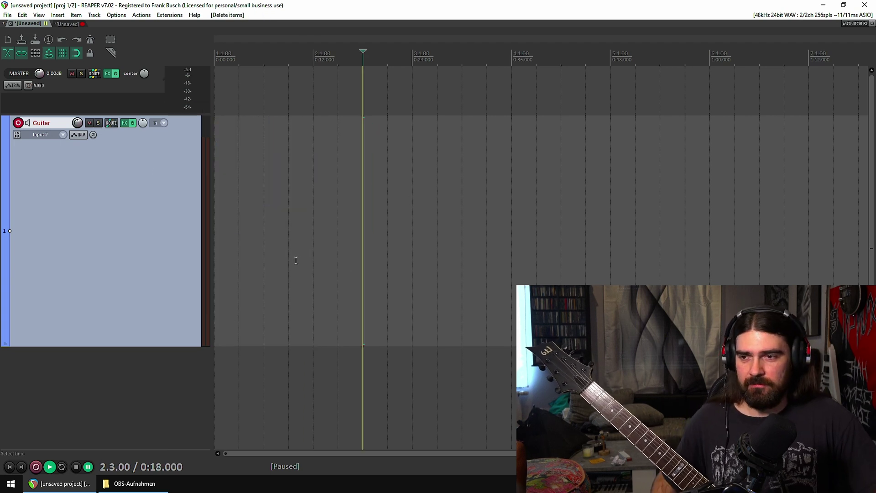
Switch the record mode to auto-punch selected items.
left_click(141, 15)
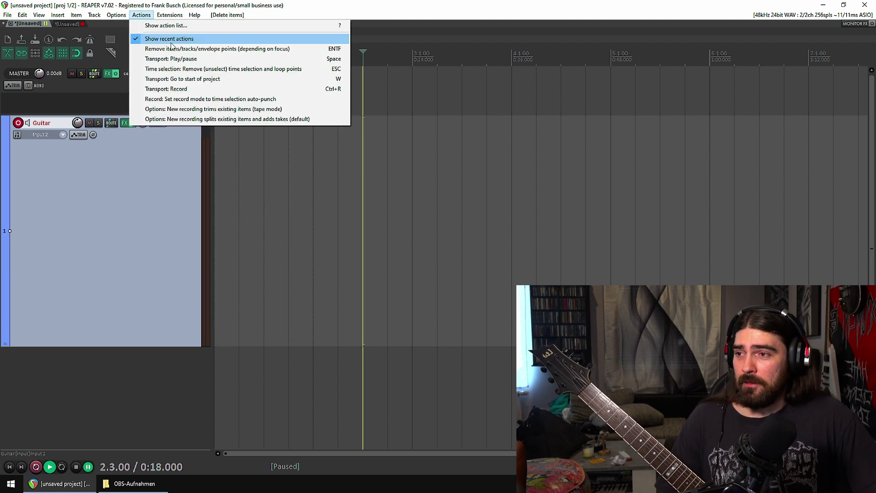
mouse_move(136, 57)
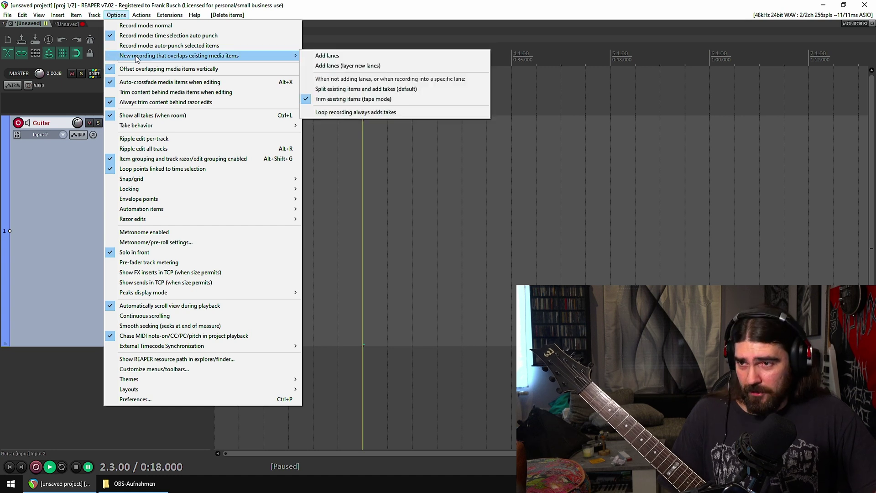
right_click(37, 466)
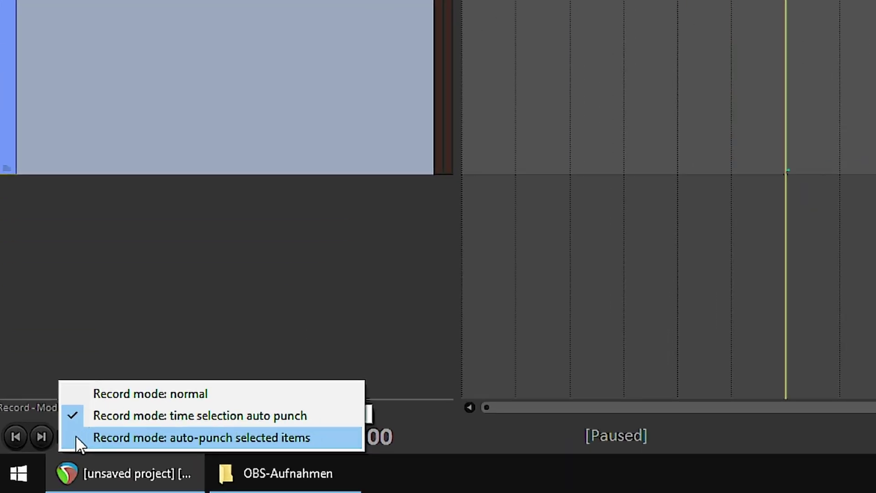
left_click(183, 437)
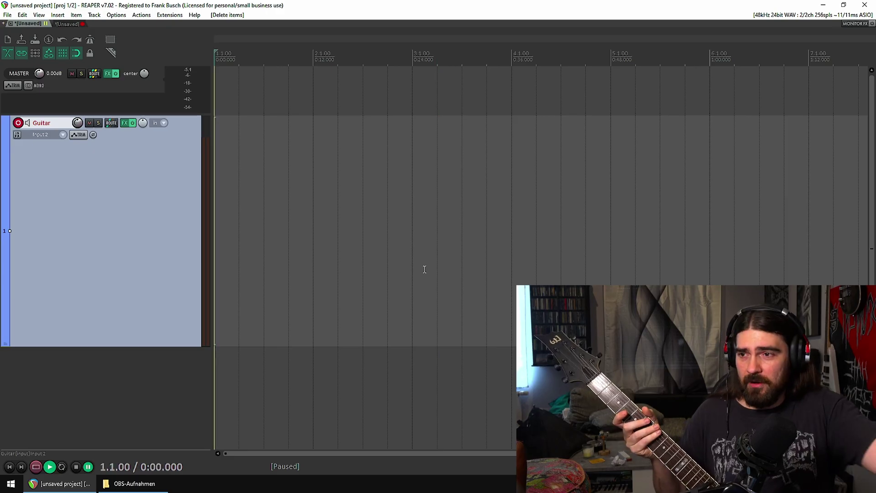
Record a fresh guitar take and deselect it.
key("ctrl+space")
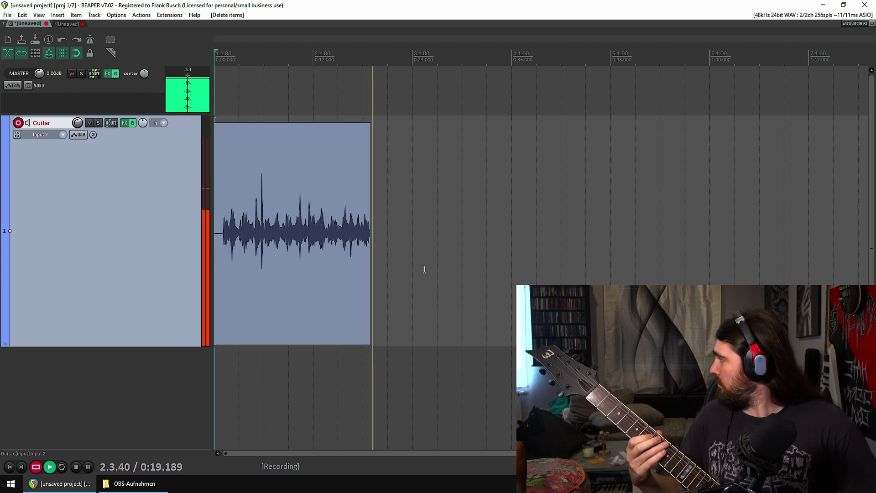
key("space")
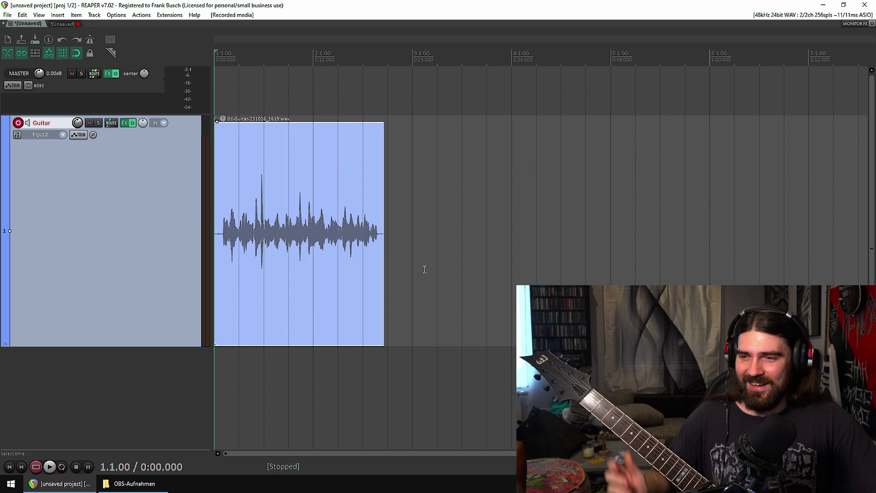
left_click(400, 361)
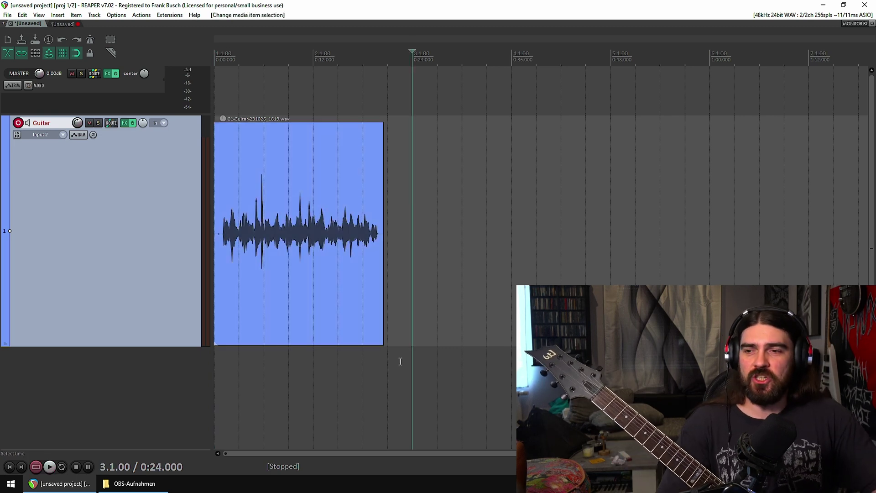
Split the take at 1.3.00, 1.4.00, 2.2.00 and 2.3.00.
scroll(400, 361, "up", 3)
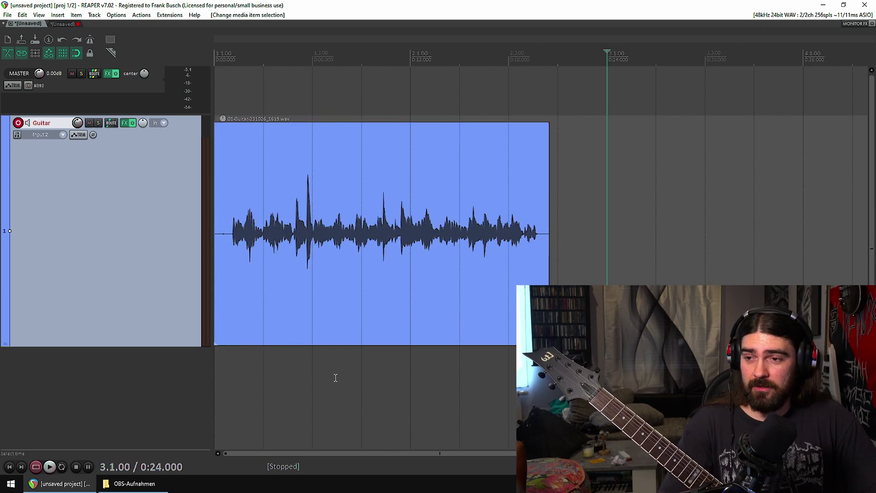
left_click(266, 360)
key("s")
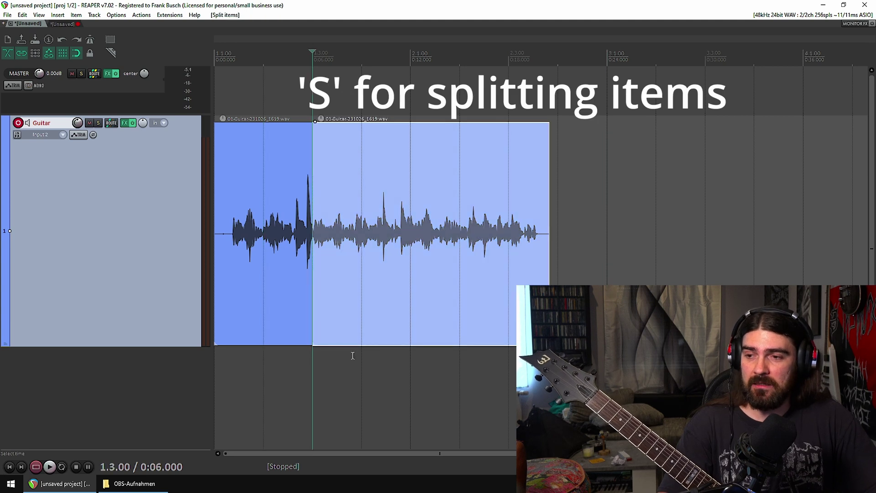
left_click(358, 355)
key("s")
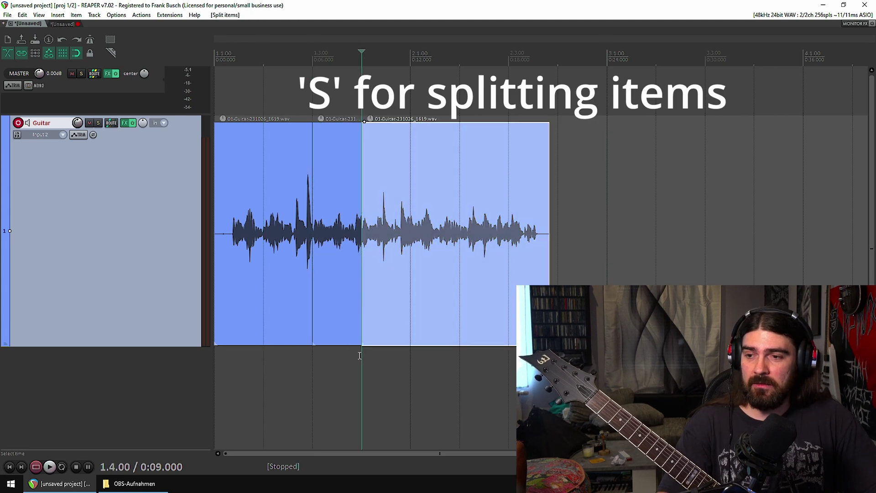
left_click(457, 355)
key("s")
left_click(508, 355)
key("s")
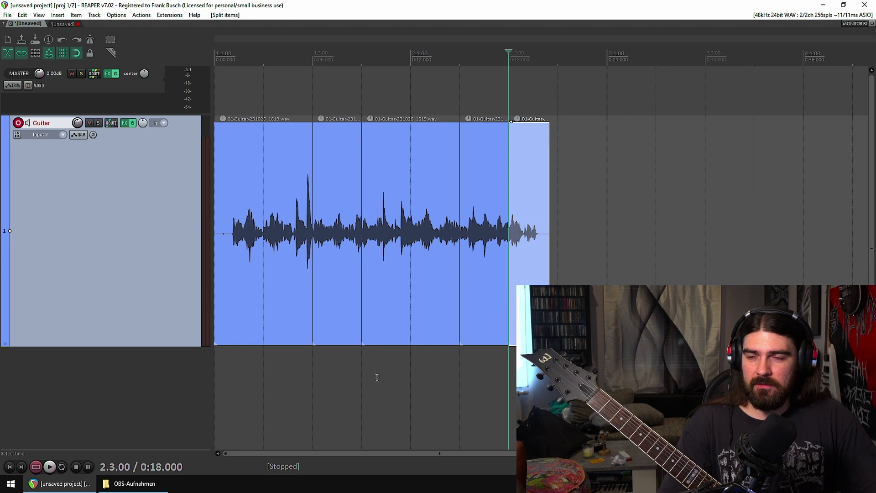
Keep auto-punch selected items mode and select the 1.3–1.4 and 2.2–2.3 pieces.
left_click(354, 379)
right_click(37, 465)
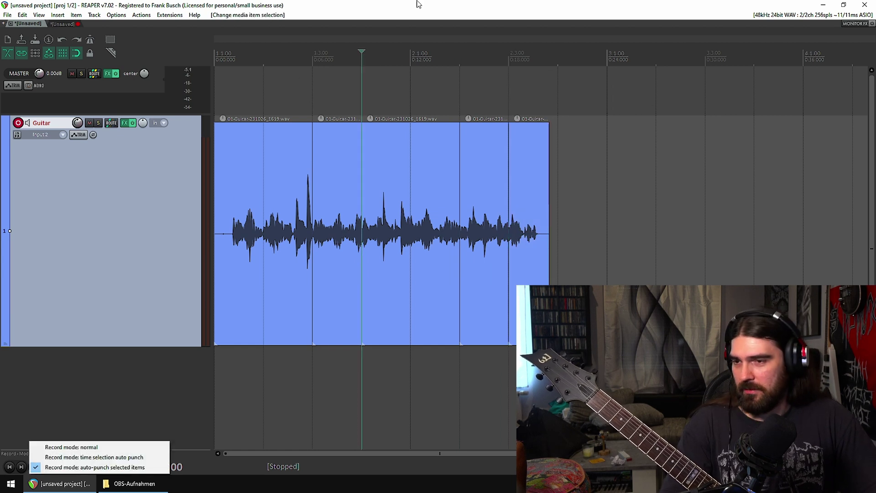
left_click(83, 470)
left_click(339, 256)
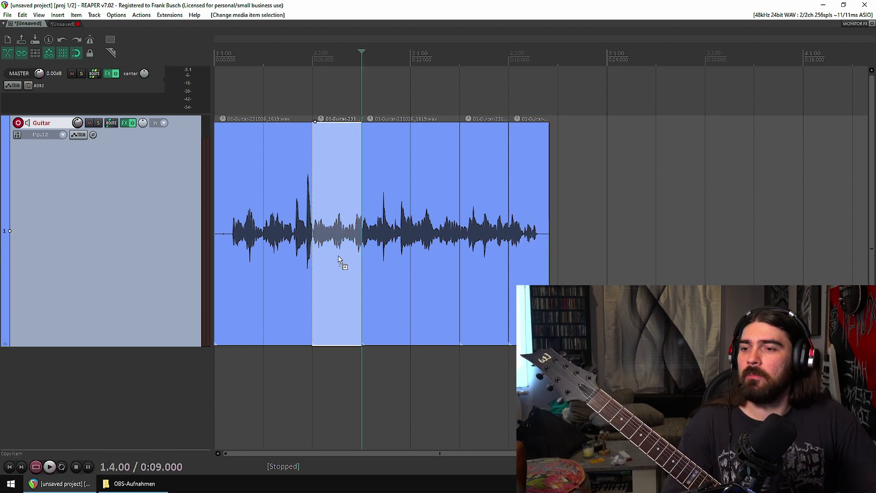
left_click(482, 222, "ctrl")
key("Home")
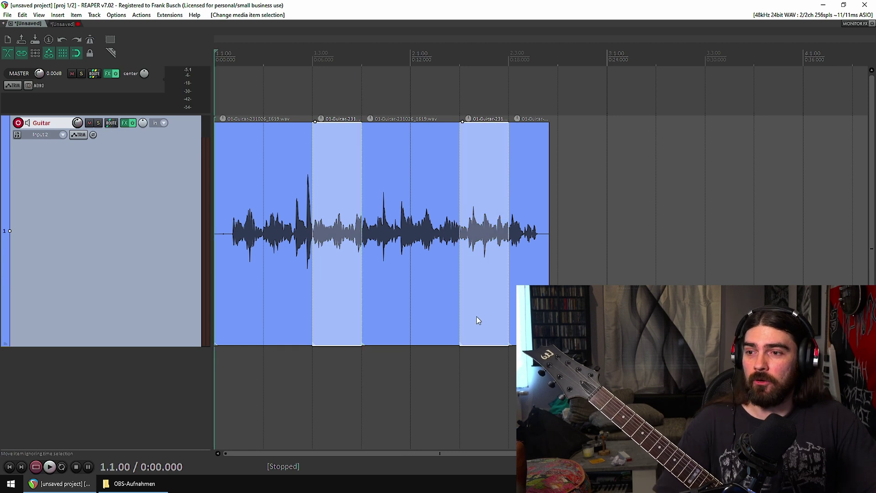
Punch replacement takes into the two selected sections, then play the result back from the start.
key("ctrl+r")
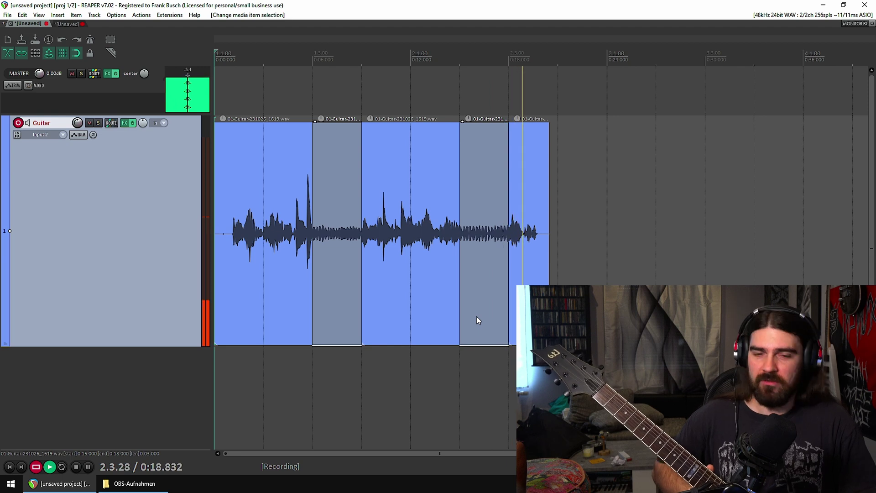
key("ctrl+r")
key("space")
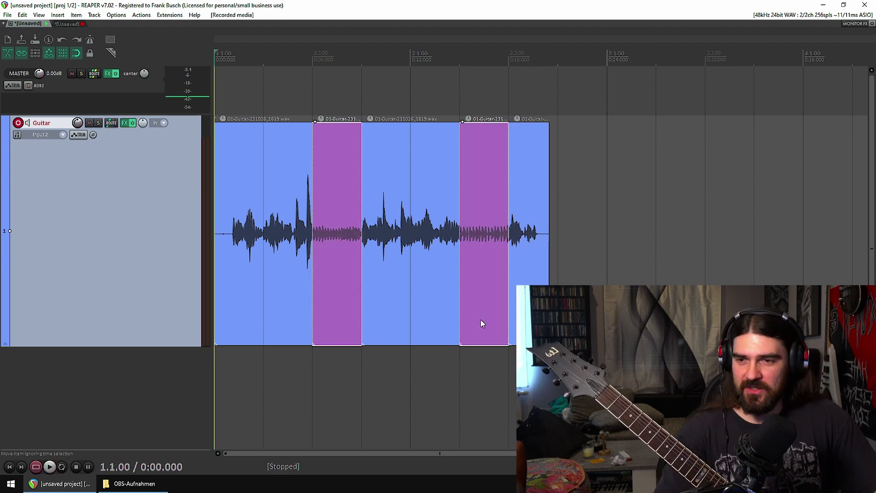
key("space")
key("ctrl+space")
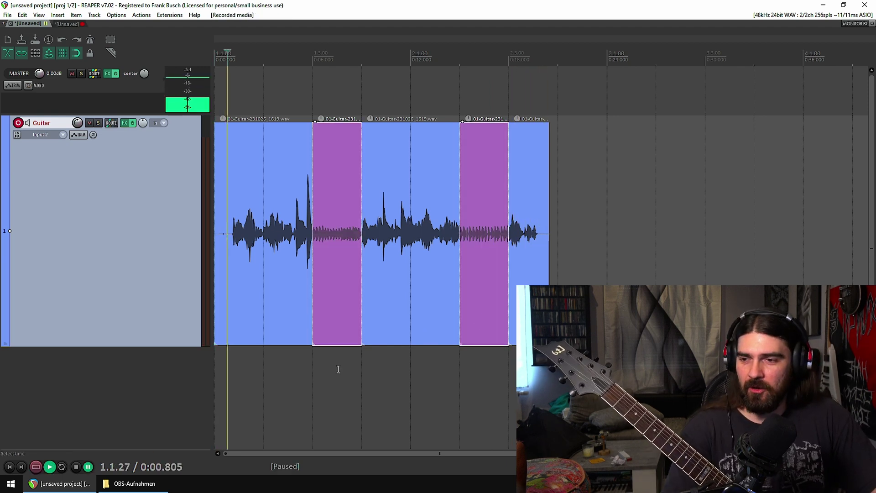
Select both newly punched-in guitar pieces.
left_click(353, 288)
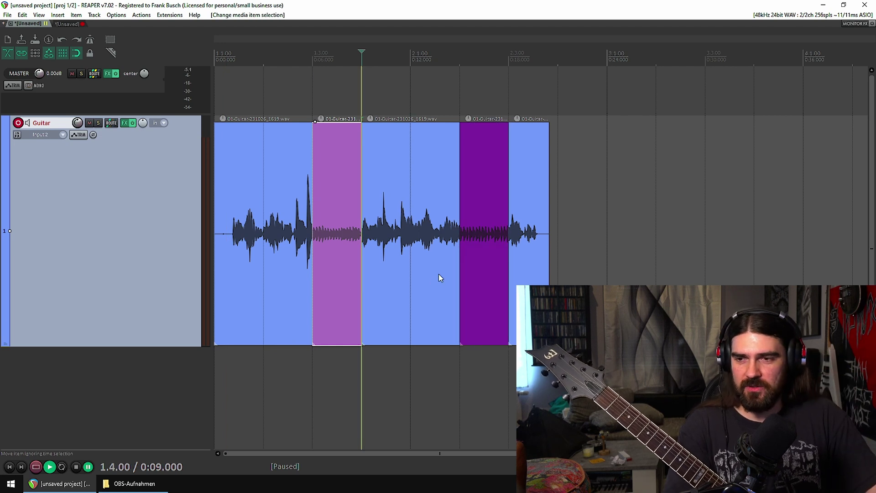
left_click(490, 260)
left_click(346, 273, "ctrl")
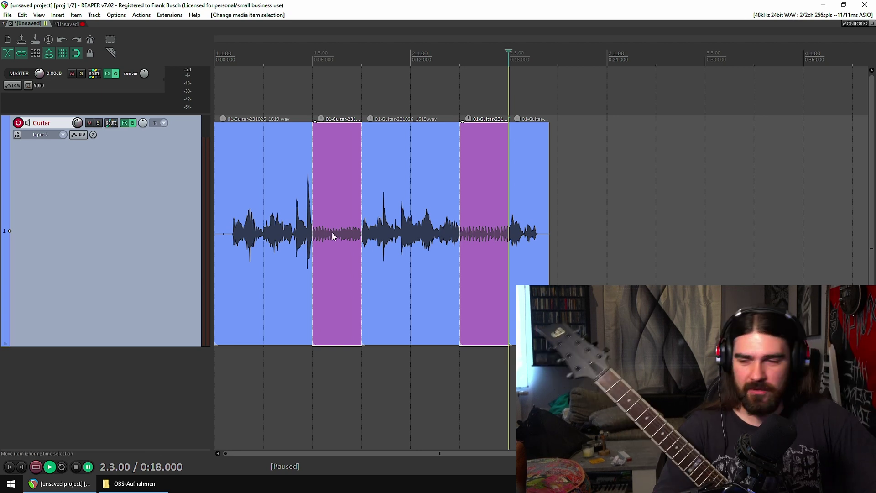
Delete the recorded items and set time-selection auto-punch over 1.3.00 to 3.1.00.
key("Delete")
right_click(36, 467)
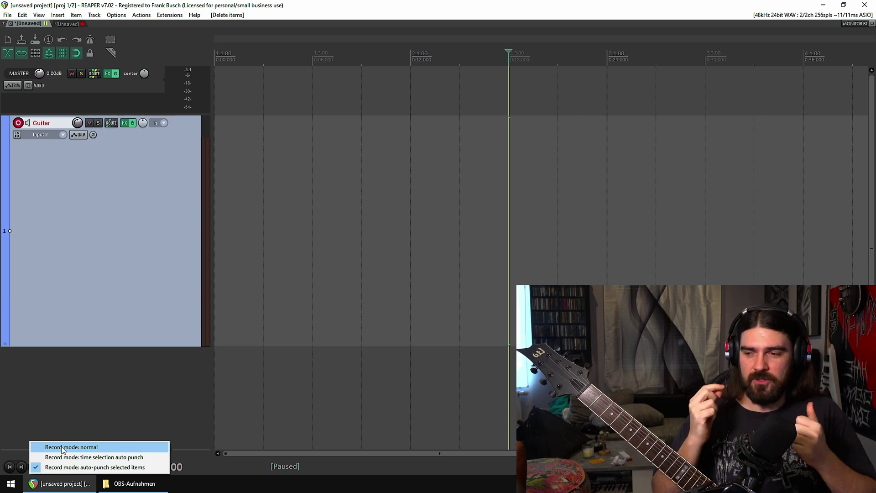
left_click(233, 201)
left_click_drag(313, 209, 607, 220)
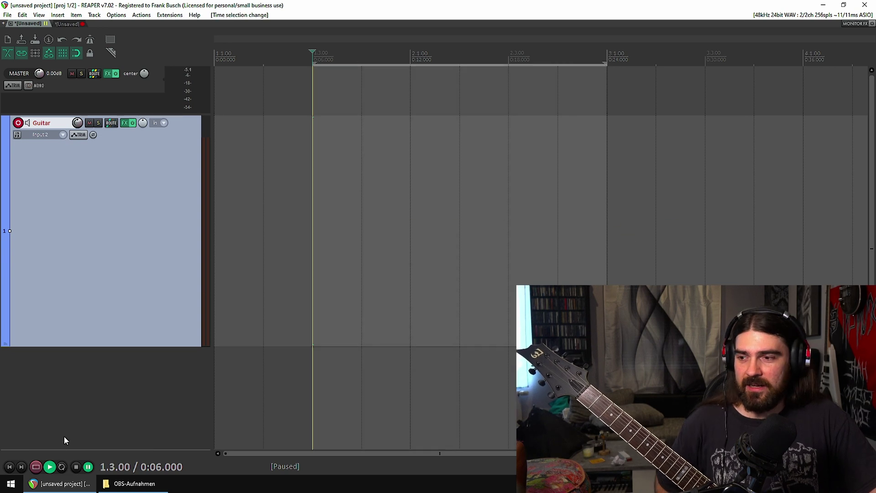
right_click(37, 470)
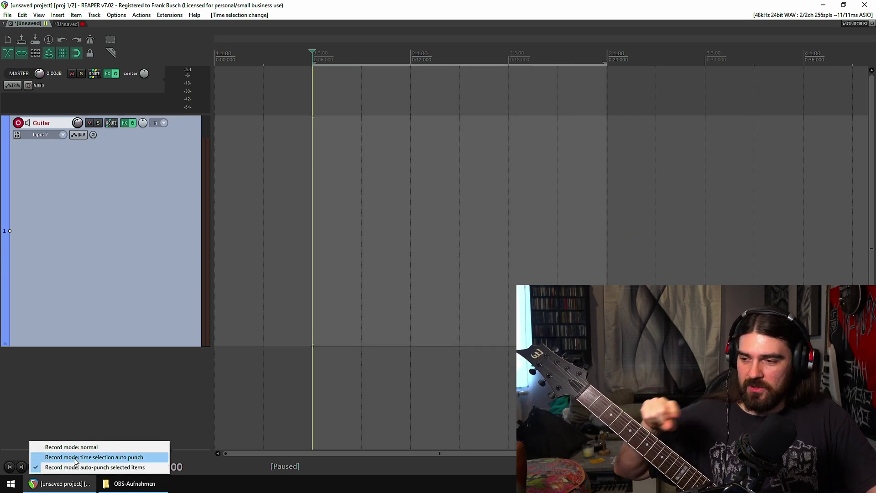
left_click(75, 457)
Adjust the punch time range and switch the record mode to auto-punch selected items.
left_click(362, 264)
left_click_drag(334, 256, 608, 235)
right_click(42, 467)
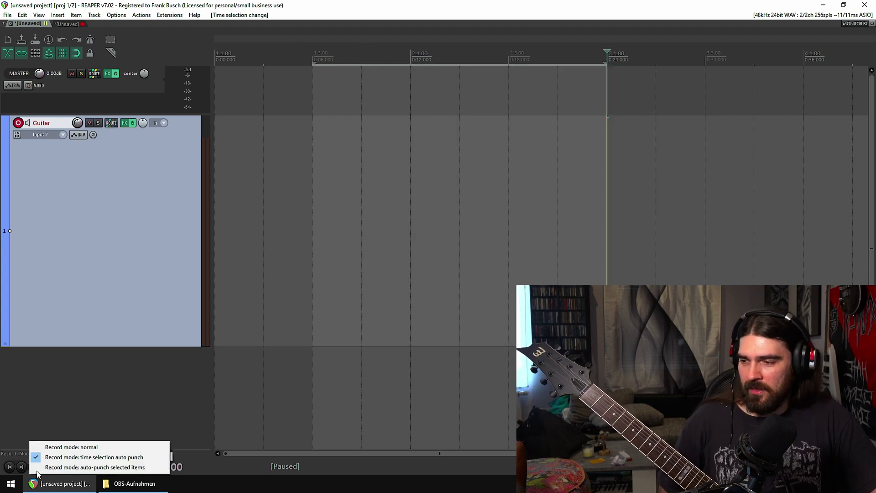
left_click(92, 468)
Draw a long placeholder MIDI item and split it at the time selection edges and 3.1.00.
left_click(334, 312)
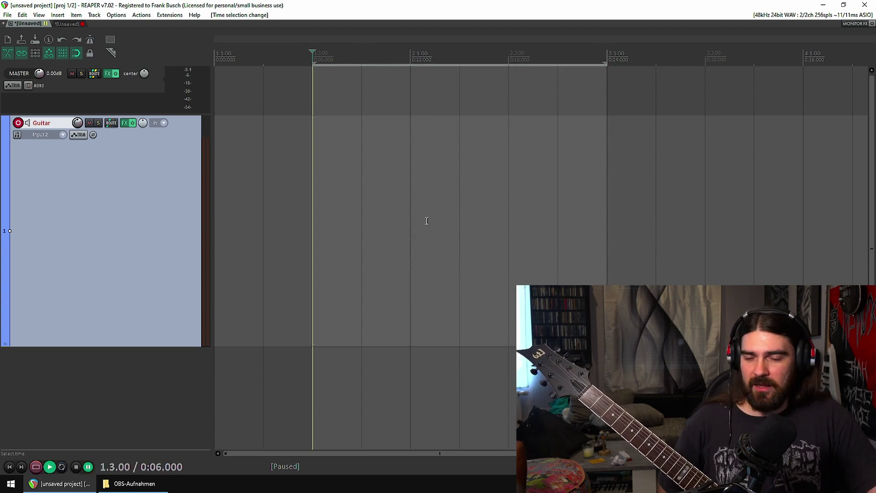
left_click_drag(271, 237, 706, 238)
left_click(450, 250)
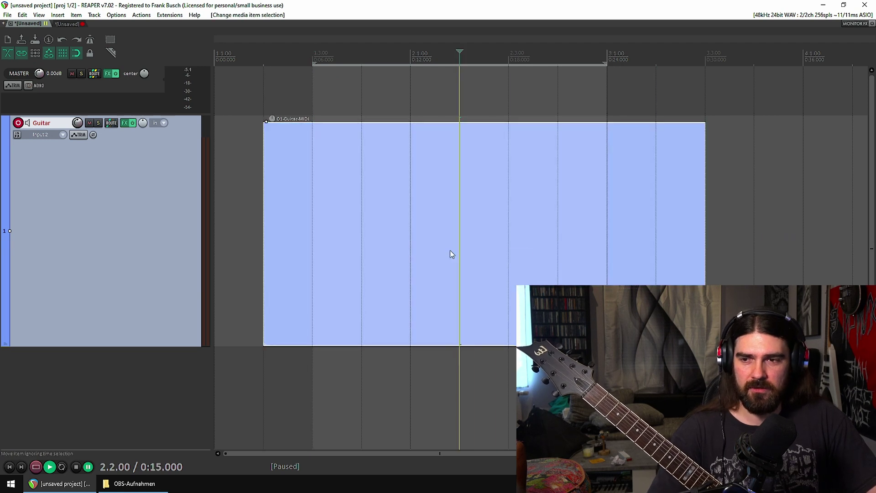
key("s")
left_click(598, 239)
key("s")
Select the MIDI pieces, clear the time selection, and delete all placeholder items.
left_click(558, 242)
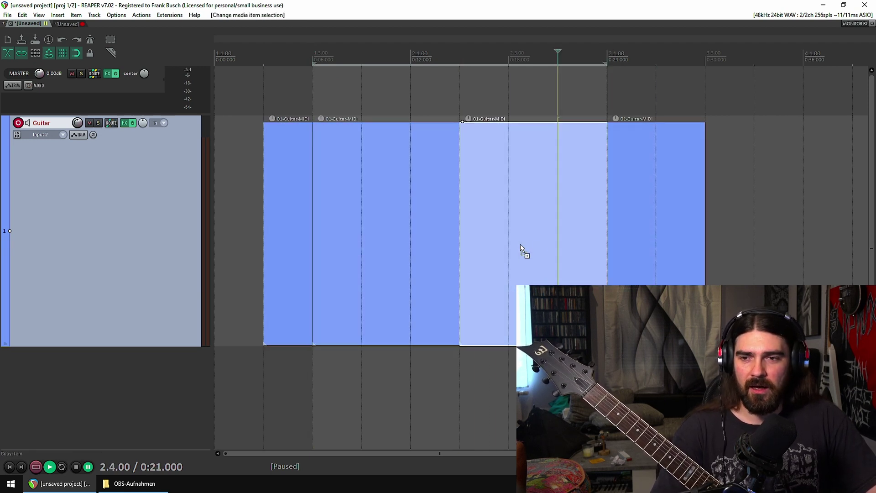
left_click(278, 222, "ctrl")
left_click(398, 356)
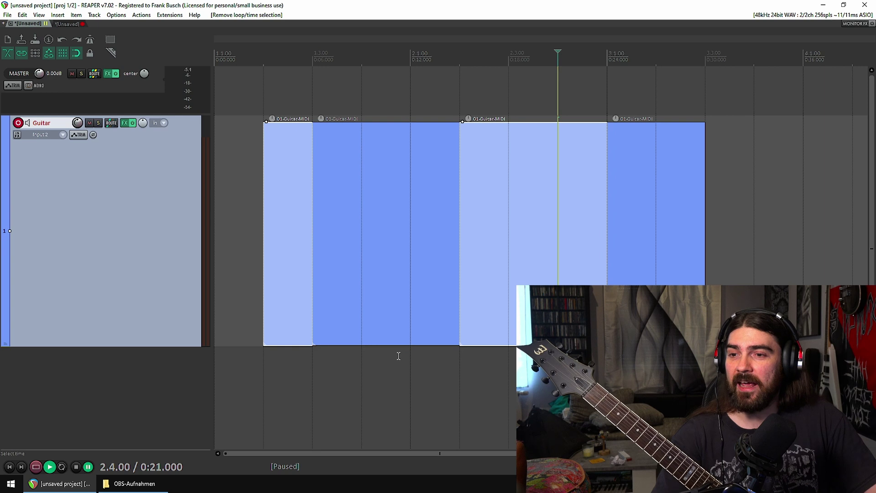
key("Delete")
Set overlapping new recordings to 'Trim existing items (tape mode)' and clear the time selection.
left_click(112, 15)
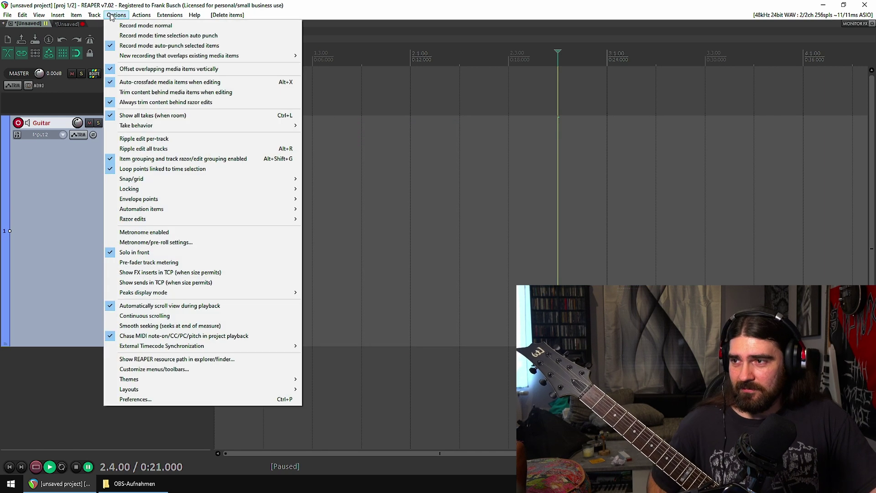
mouse_move(145, 58)
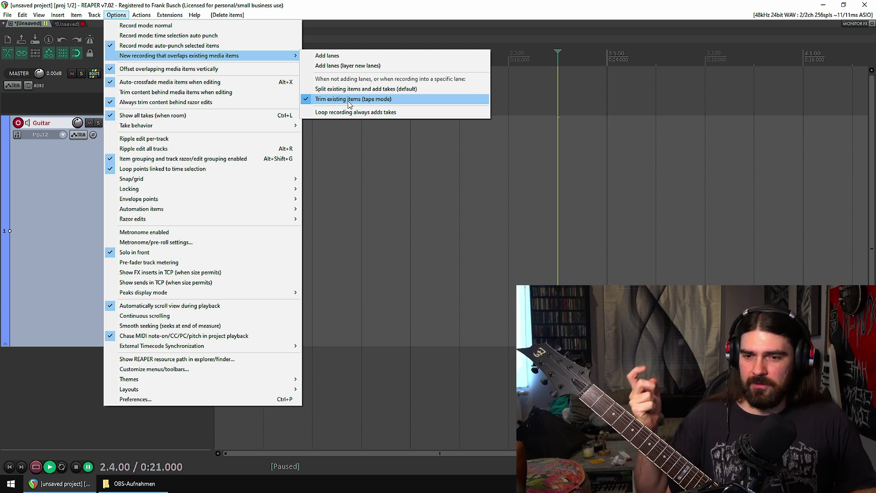
left_click(444, 182)
key("Escape")
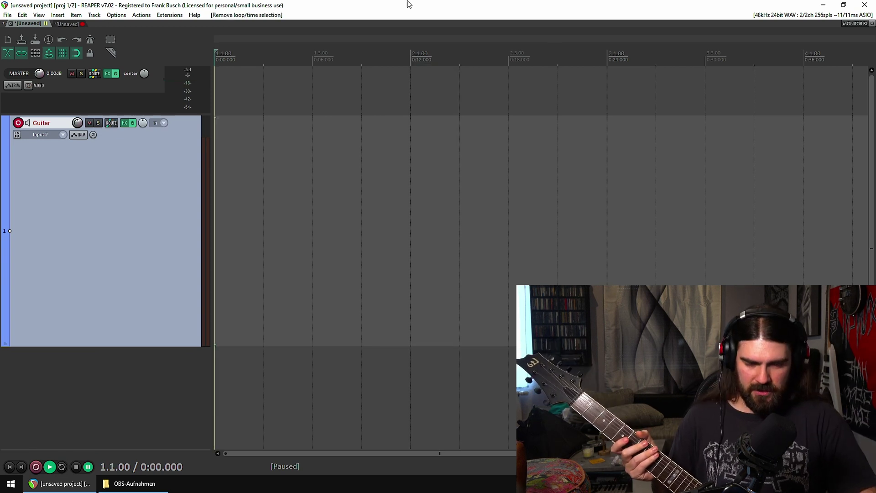
Record a guitar riff from the project start, trim it to end at 2.1.00, and select time to 4.1.00.
key("ctrl+r")
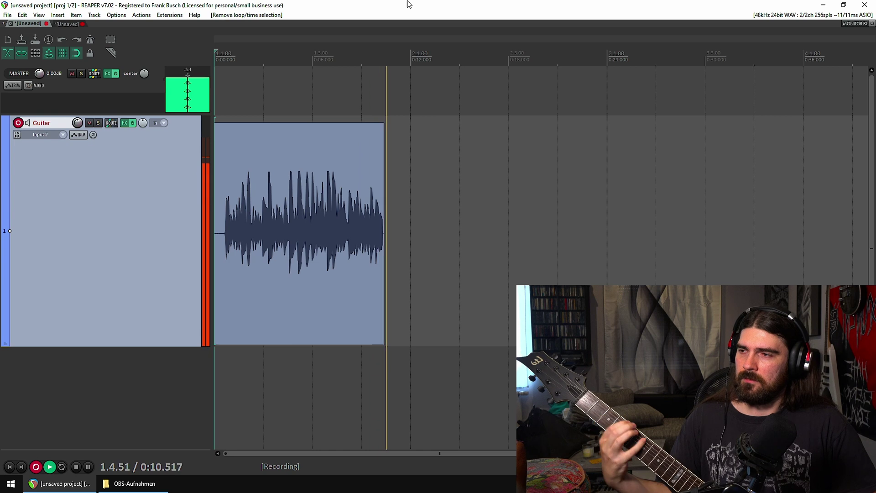
key("space")
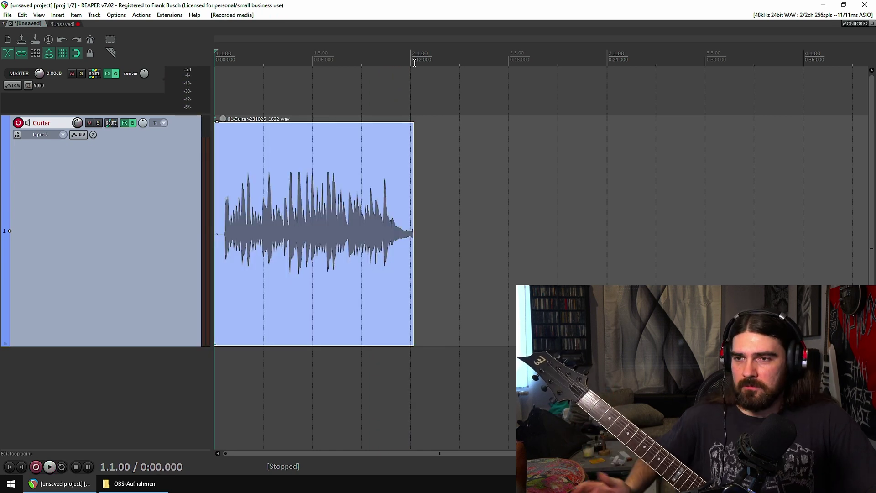
left_click_drag(413, 137, 411, 137)
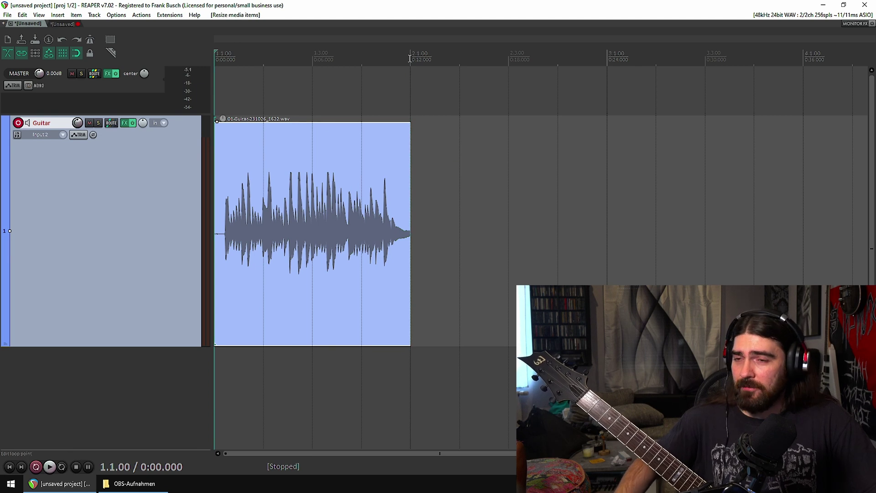
left_click(296, 81)
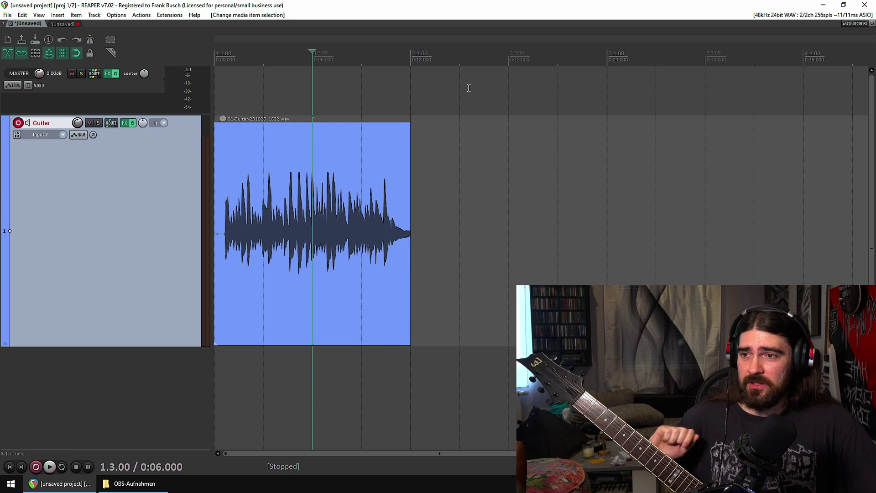
left_click_drag(412, 62, 818, 70)
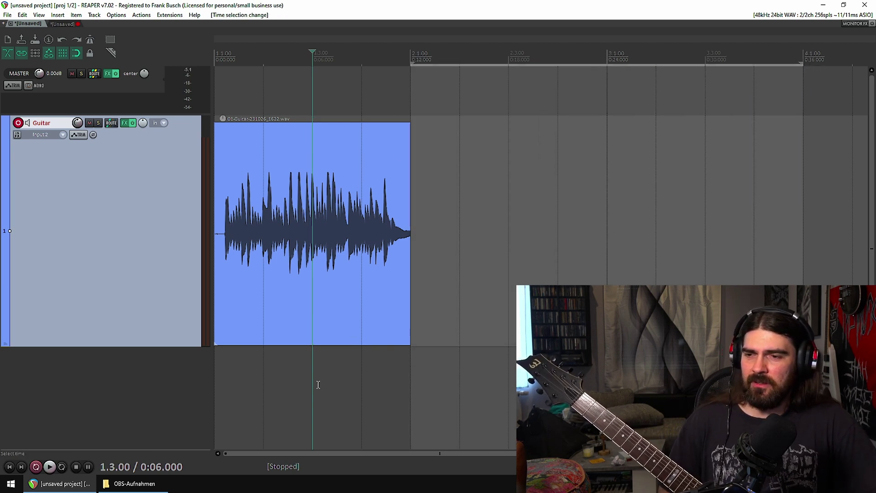
key("Home")
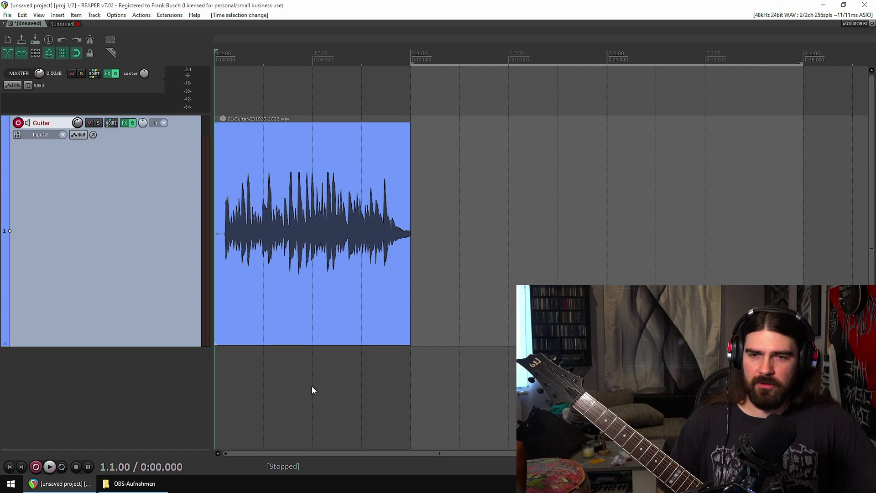
Record a follow-up take from 1.3.00 continuing past the riff, then clear the time selection.
key("Insert")
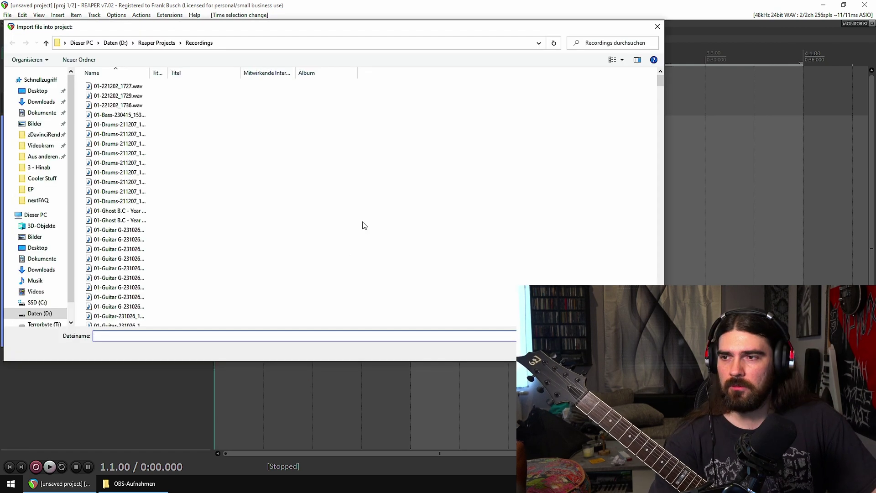
key("Escape")
left_click(324, 414)
key("ctrl+r")
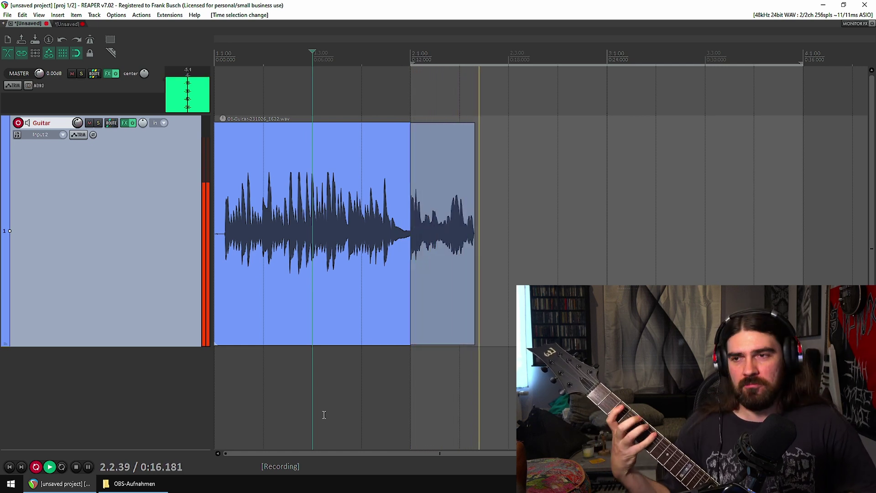
key("space")
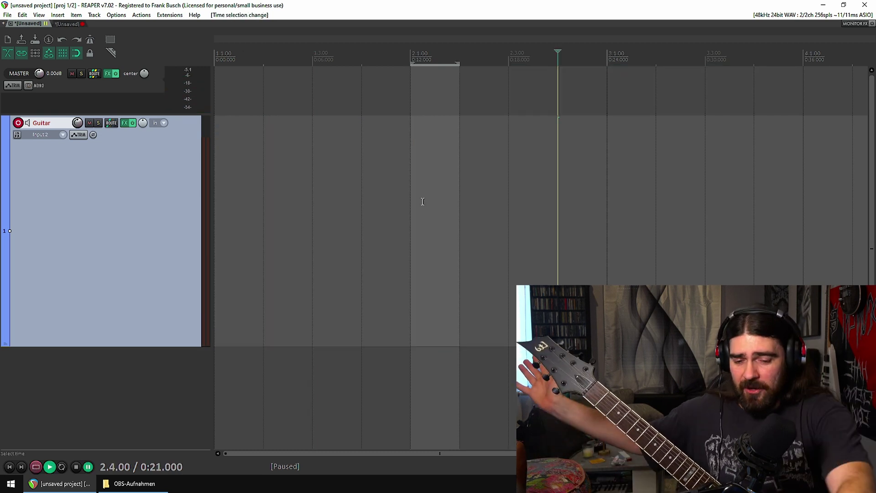
key("Escape")
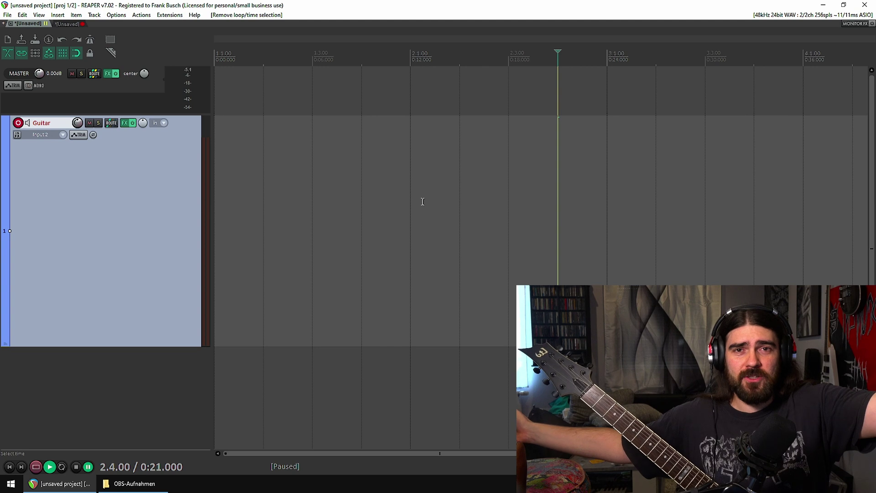